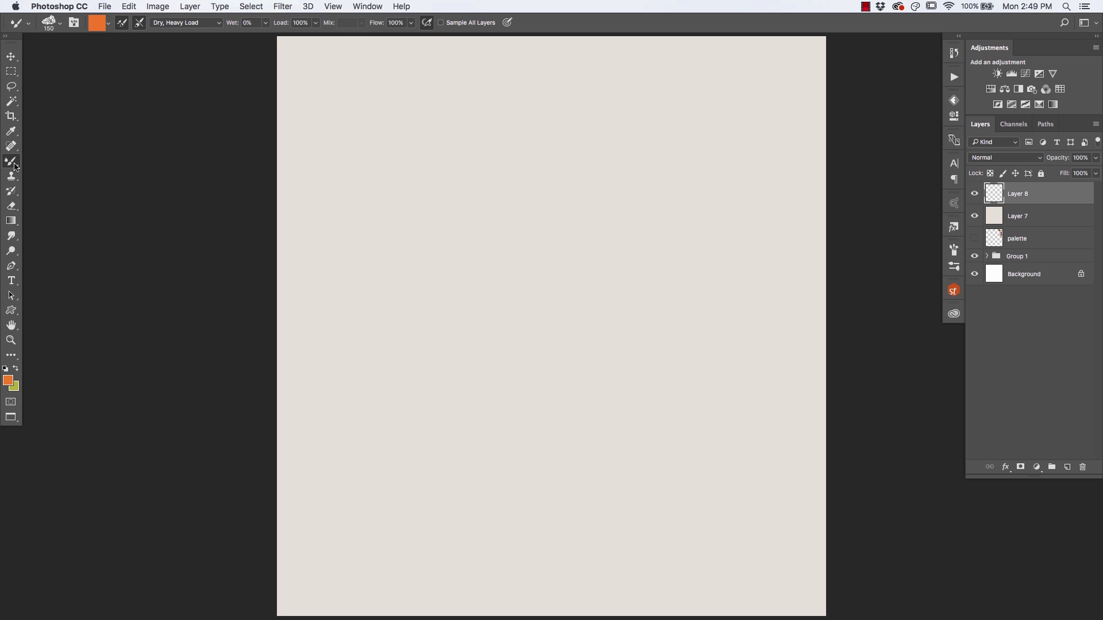
Keep the Mixer Brush active and view the saved MUNCH presets in the Tool Preset picker
{"action": "left_click", "coordinate": [13, 166]}
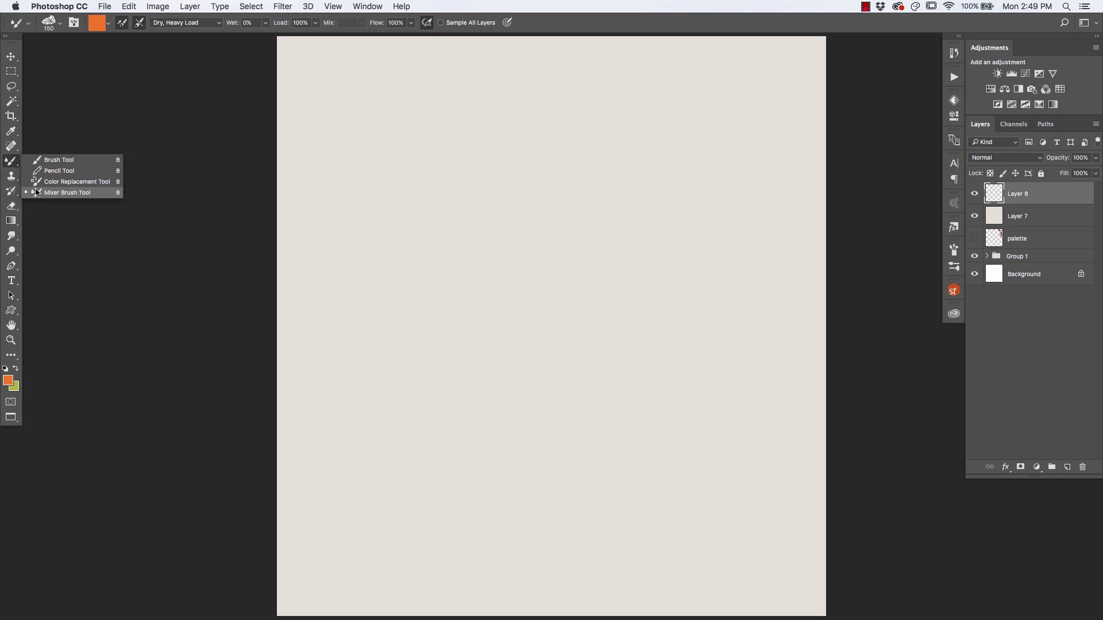
{"action": "left_click", "coordinate": [11, 168]}
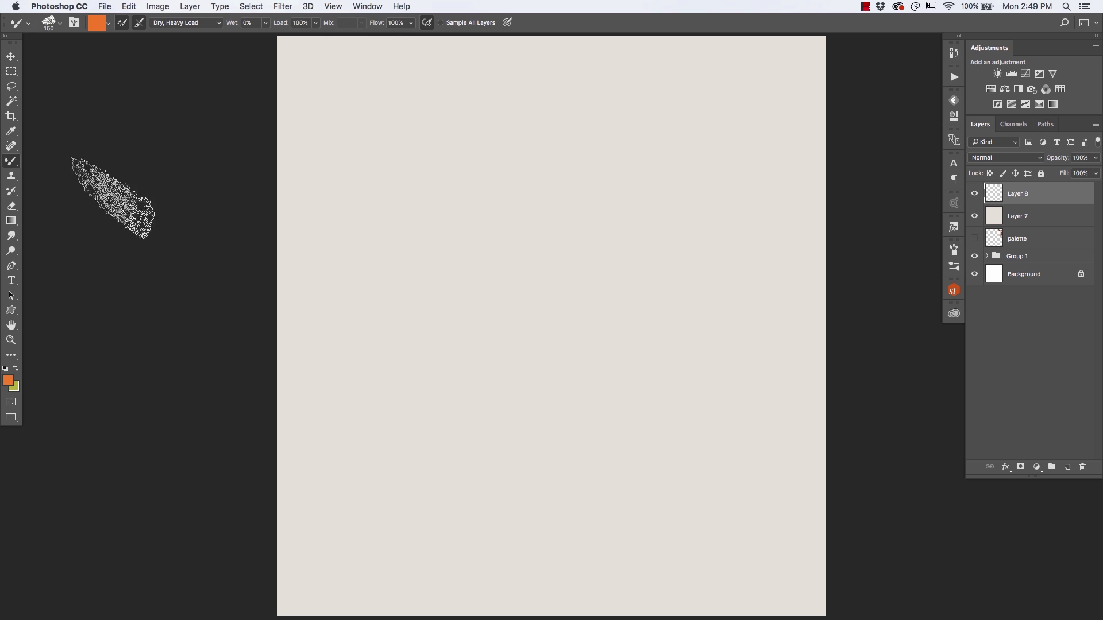
{"action": "left_click", "coordinate": [28, 26]}
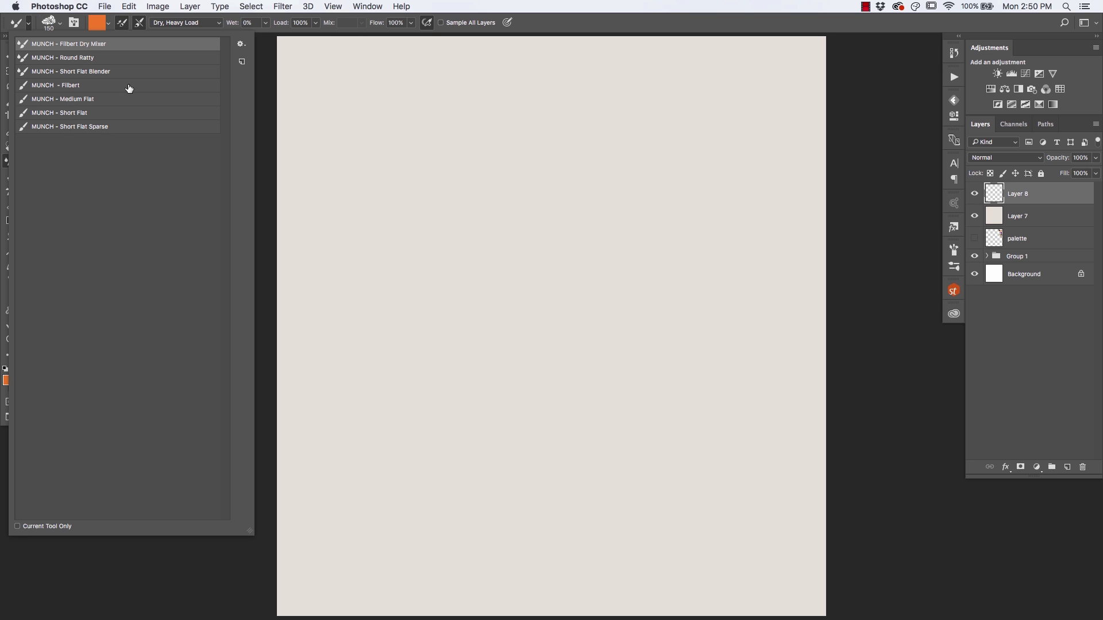
{"action": "left_click", "coordinate": [241, 46]}
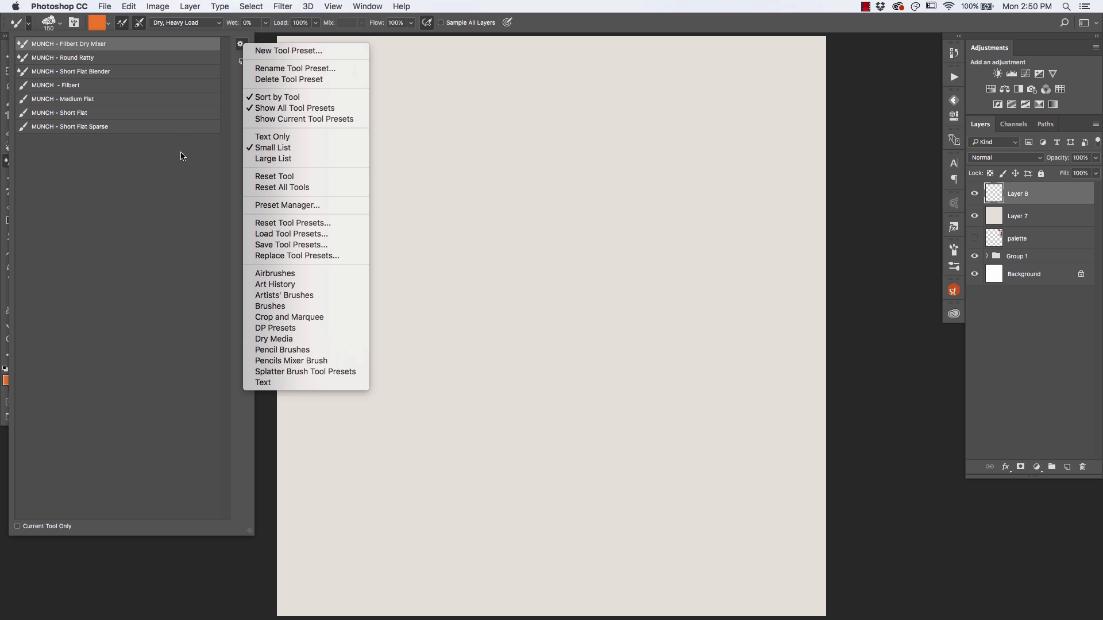
Paint orange mixer-brush strokes: a broad central diagonal, a narrow vertical at right, one near the top
{"action": "left_click", "coordinate": [100, 45]}
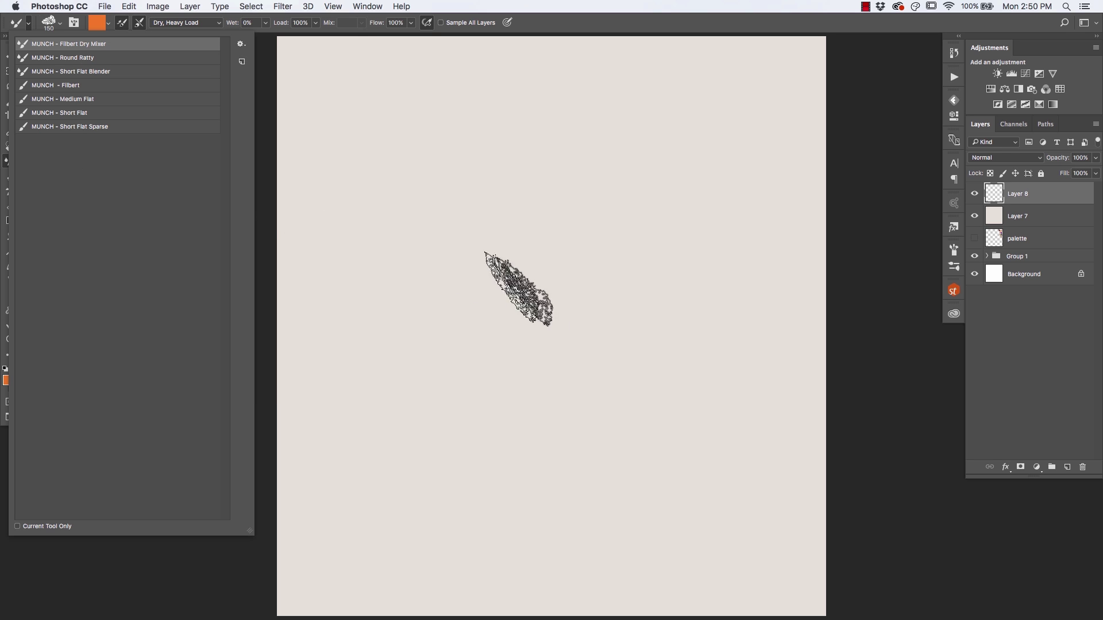
{"action": "left_click", "coordinate": [709, 175]}
{"action": "mouse_move", "coordinate": [709, 175]}
{"action": "left_mouse_down"}
{"action": "mouse_move", "coordinate": [545, 351]}
{"action": "mouse_move", "coordinate": [468, 406]}
{"action": "mouse_move", "coordinate": [699, 178]}
{"action": "mouse_move", "coordinate": [567, 234]}
{"action": "mouse_move", "coordinate": [442, 428]}
{"action": "mouse_move", "coordinate": [646, 164]}
{"action": "left_mouse_up"}
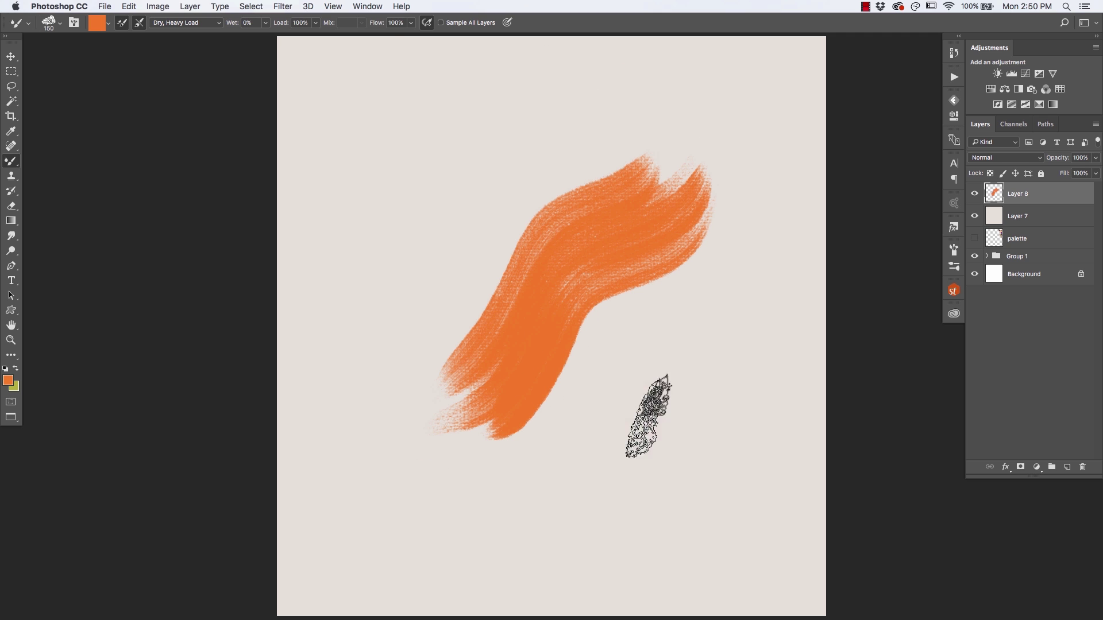
{"action": "mouse_move", "coordinate": [678, 327]}
{"action": "left_mouse_down"}
{"action": "mouse_move", "coordinate": [657, 394]}
{"action": "mouse_move", "coordinate": [660, 459]}
{"action": "left_mouse_up"}
{"action": "mouse_move", "coordinate": [551, 170]}
{"action": "left_mouse_down"}
{"action": "mouse_move", "coordinate": [419, 181]}
{"action": "mouse_move", "coordinate": [362, 377]}
{"action": "left_mouse_up"}
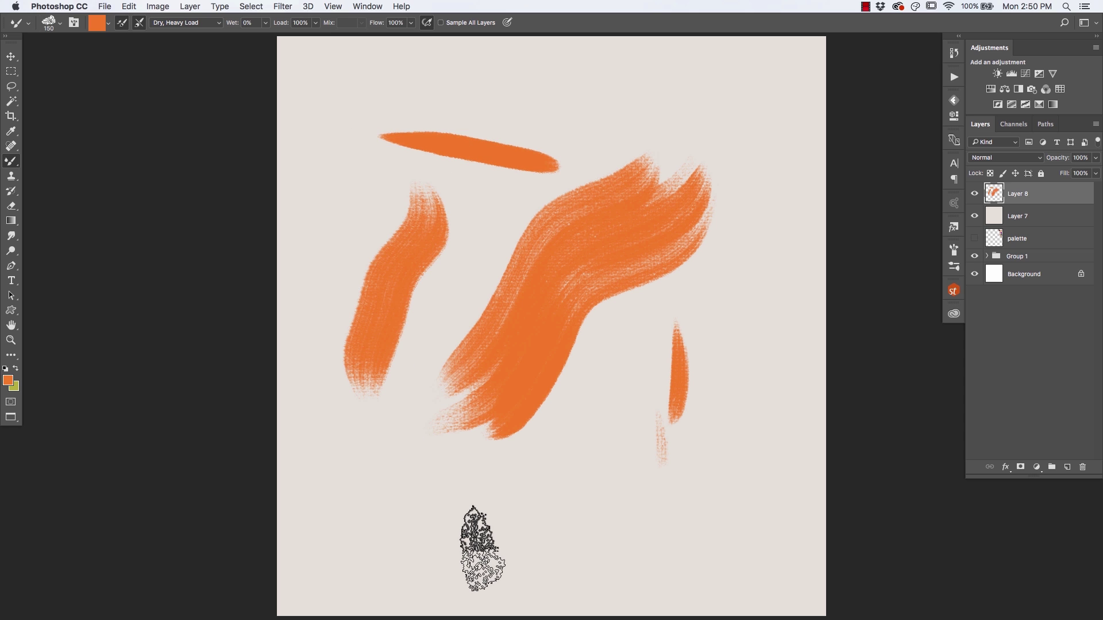
Set the foreground to a bright yellow and blend it into the large orange stroke's lower middle
{"action": "left_click", "coordinate": [8, 382]}
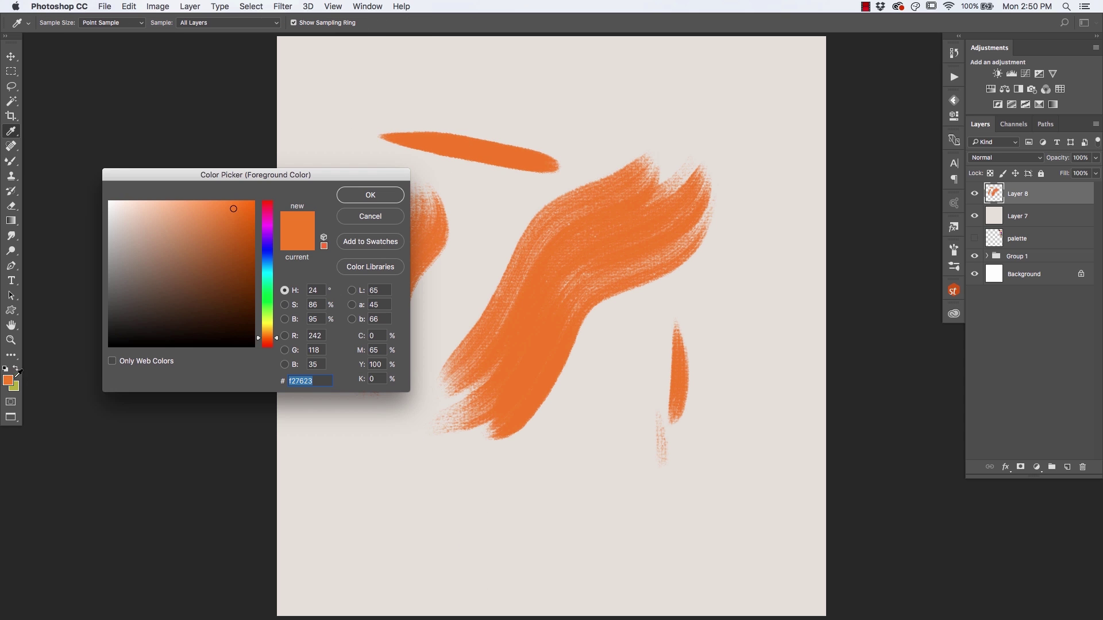
{"action": "left_click_drag", "start_coordinate": [276, 339], "coordinate": [276, 328]}
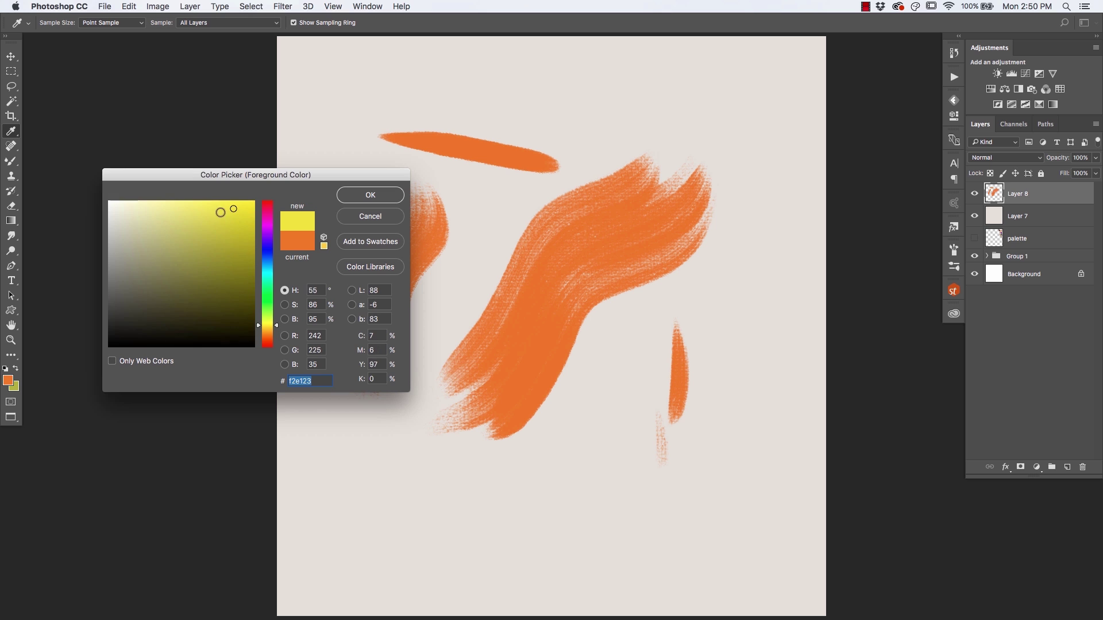
{"action": "left_click", "coordinate": [213, 204]}
{"action": "left_click", "coordinate": [348, 197]}
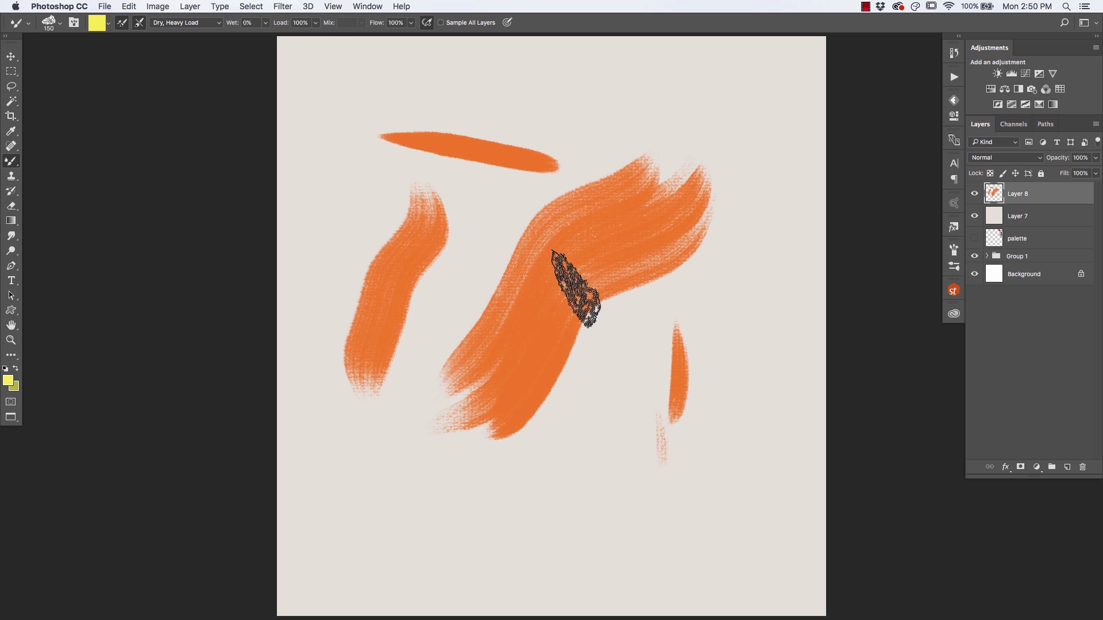
{"action": "mouse_move", "coordinate": [528, 373]}
{"action": "left_mouse_down"}
{"action": "mouse_move", "coordinate": [562, 294]}
{"action": "mouse_move", "coordinate": [507, 386]}
{"action": "mouse_move", "coordinate": [525, 293]}
{"action": "mouse_move", "coordinate": [503, 323]}
{"action": "mouse_move", "coordinate": [523, 332]}
{"action": "mouse_move", "coordinate": [573, 283]}
{"action": "mouse_move", "coordinate": [533, 296]}
{"action": "mouse_move", "coordinate": [505, 234]}
{"action": "mouse_move", "coordinate": [485, 315]}
{"action": "mouse_move", "coordinate": [546, 259]}
{"action": "mouse_move", "coordinate": [500, 312]}
{"action": "mouse_move", "coordinate": [520, 339]}
{"action": "left_mouse_up"}
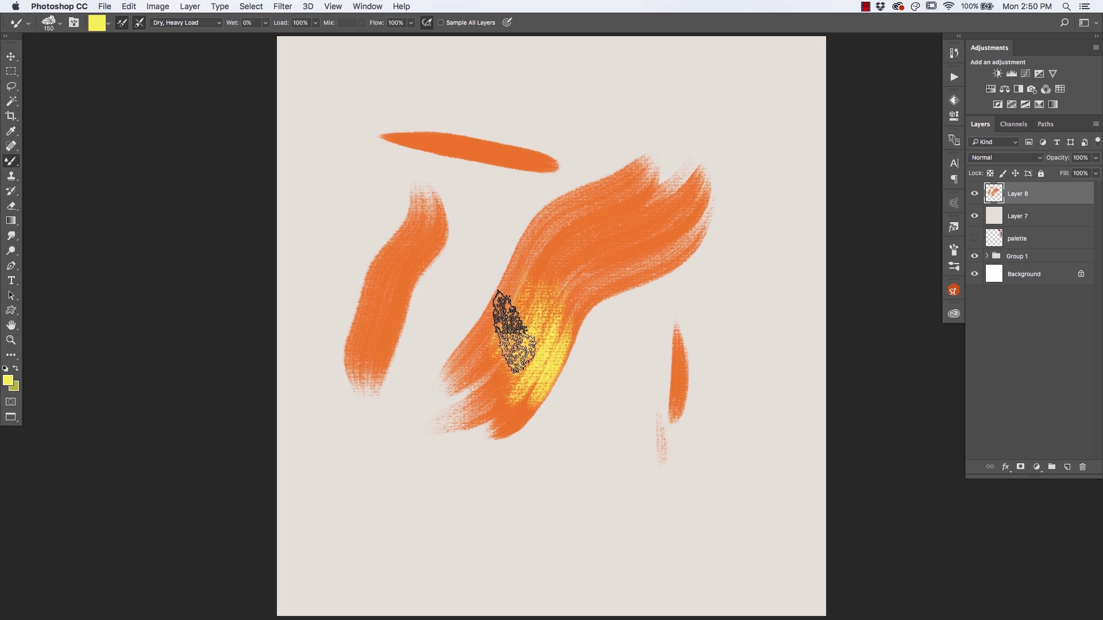
{"action": "mouse_move", "coordinate": [513, 333]}
{"action": "left_mouse_down"}
{"action": "mouse_move", "coordinate": [505, 352]}
{"action": "mouse_move", "coordinate": [525, 308]}
{"action": "mouse_move", "coordinate": [507, 350]}
{"action": "mouse_move", "coordinate": [526, 326]}
{"action": "left_mouse_up"}
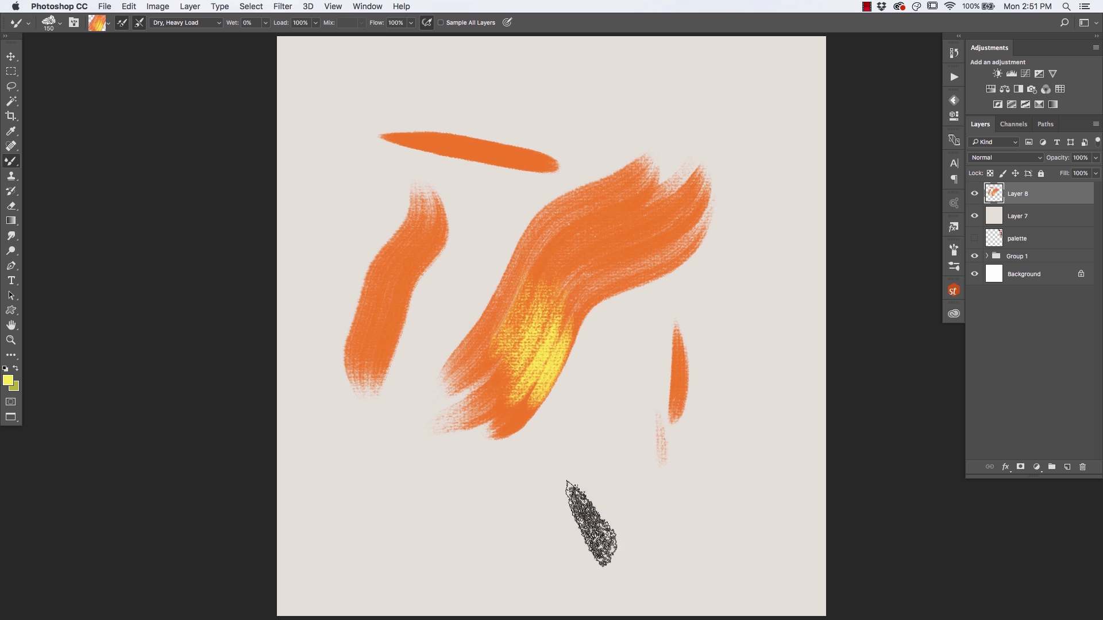
Paint a blended yellow-orange stroke along the bottom, sweeping its right end up the right side
{"action": "left_click_drag", "start_coordinate": [660, 508], "coordinate": [428, 540]}
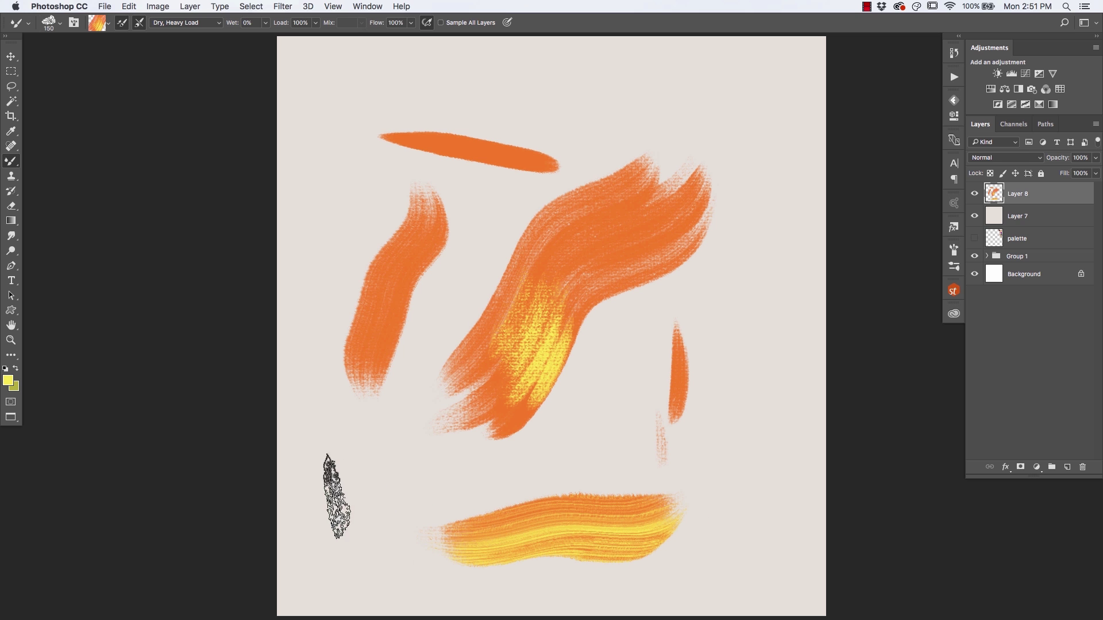
{"action": "left_click_drag", "start_coordinate": [648, 504], "coordinate": [413, 525]}
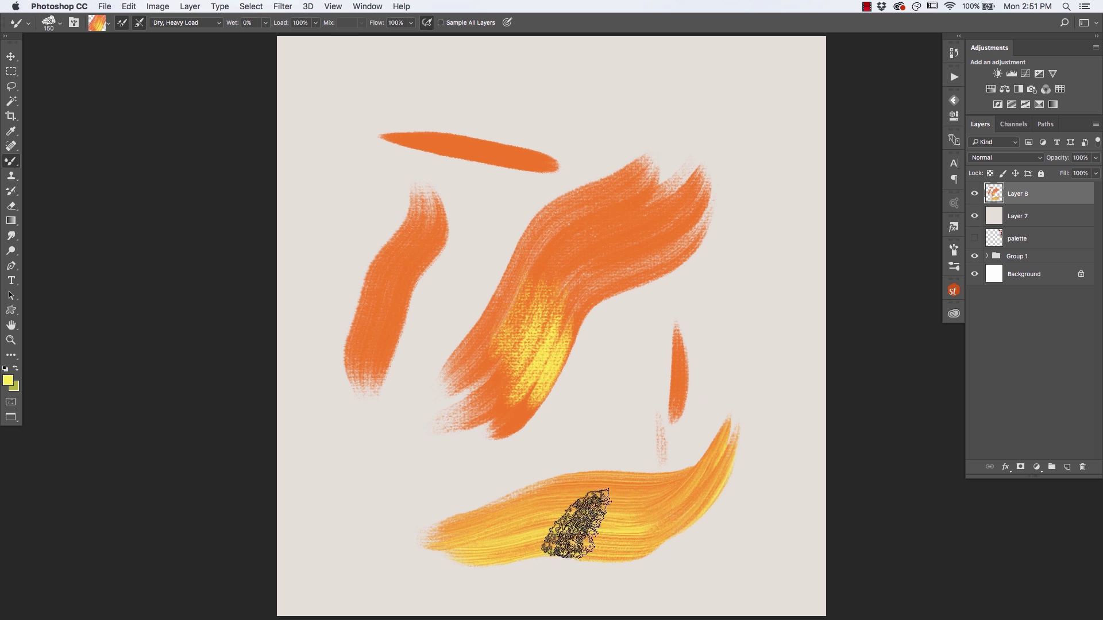
{"action": "mouse_move", "coordinate": [578, 524]}
{"action": "left_mouse_down"}
{"action": "mouse_move", "coordinate": [687, 423]}
{"action": "mouse_move", "coordinate": [740, 445]}
{"action": "mouse_move", "coordinate": [764, 235]}
{"action": "left_mouse_up"}
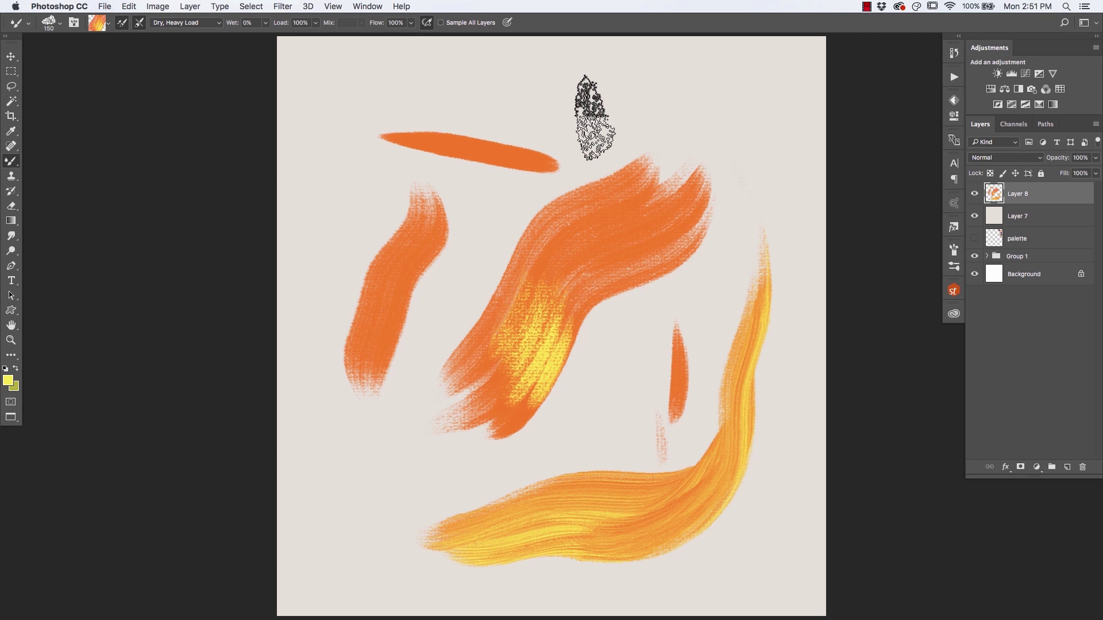
{"action": "mouse_move", "coordinate": [728, 374]}
{"action": "left_mouse_down"}
{"action": "mouse_move", "coordinate": [567, 488]}
{"action": "mouse_move", "coordinate": [423, 527]}
{"action": "mouse_move", "coordinate": [571, 381]}
{"action": "left_mouse_up"}
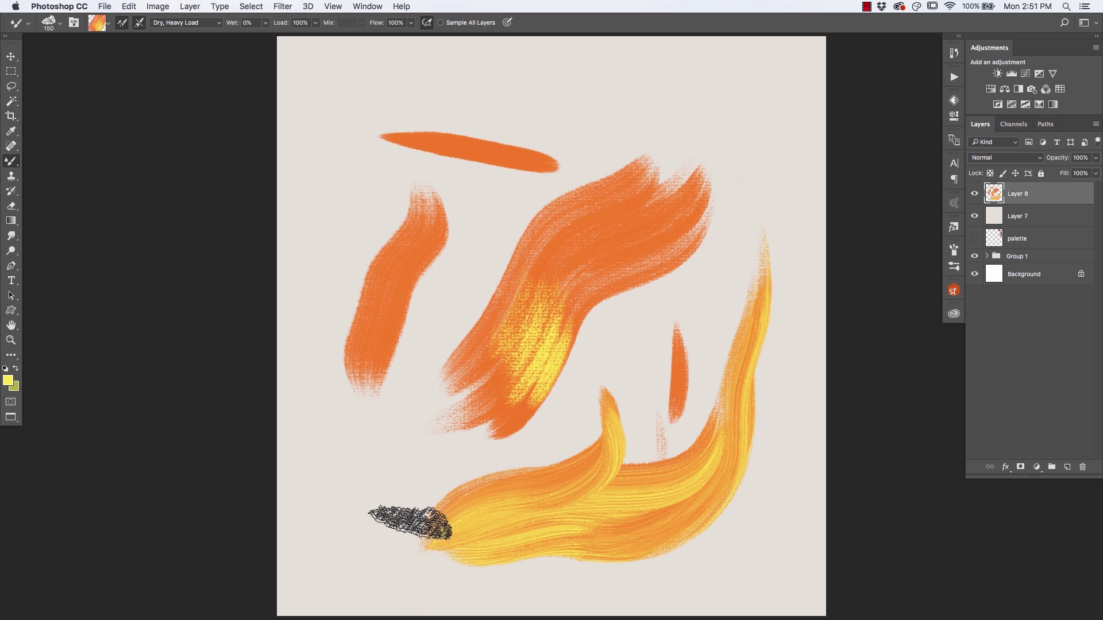
Criss-cross yellow-orange strokes at upper right and blend the top stroke into a streak
{"action": "mouse_move", "coordinate": [776, 94]}
{"action": "left_mouse_down"}
{"action": "mouse_move", "coordinate": [559, 103]}
{"action": "mouse_move", "coordinate": [609, 123]}
{"action": "mouse_move", "coordinate": [665, 103]}
{"action": "mouse_move", "coordinate": [557, 117]}
{"action": "left_mouse_up"}
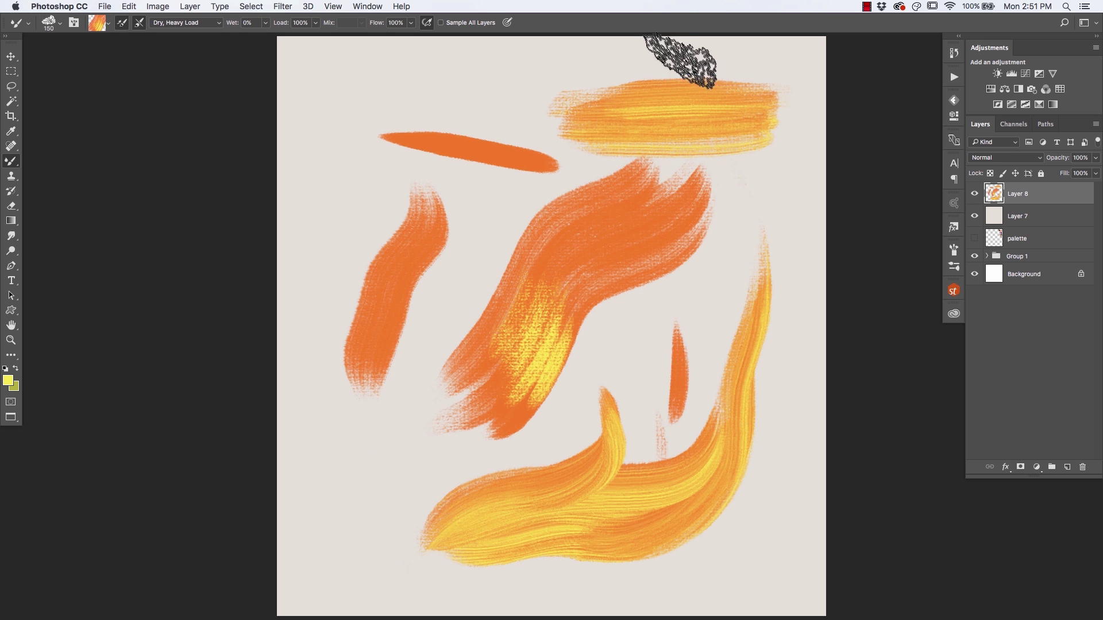
{"action": "mouse_move", "coordinate": [681, 64]}
{"action": "left_mouse_down"}
{"action": "mouse_move", "coordinate": [672, 192]}
{"action": "mouse_move", "coordinate": [665, 44]}
{"action": "mouse_move", "coordinate": [630, 78]}
{"action": "mouse_move", "coordinate": [615, 61]}
{"action": "mouse_move", "coordinate": [660, 98]}
{"action": "mouse_move", "coordinate": [665, 172]}
{"action": "mouse_move", "coordinate": [625, 210]}
{"action": "mouse_move", "coordinate": [744, 89]}
{"action": "mouse_move", "coordinate": [591, 234]}
{"action": "mouse_move", "coordinate": [714, 185]}
{"action": "left_mouse_up"}
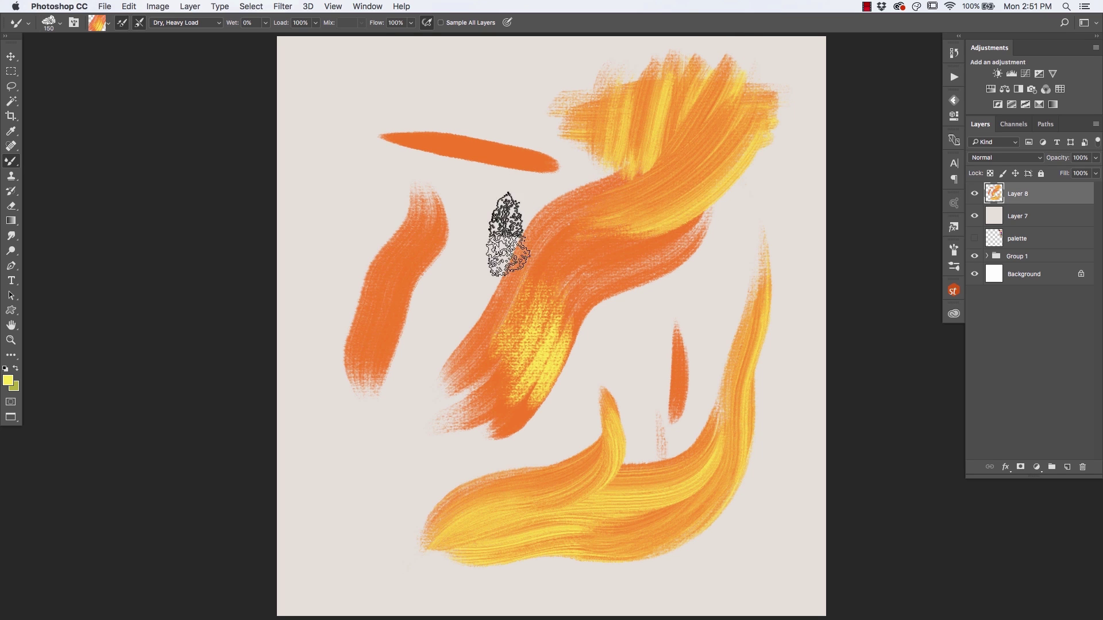
{"action": "mouse_move", "coordinate": [716, 230]}
{"action": "left_mouse_down"}
{"action": "mouse_move", "coordinate": [678, 168]}
{"action": "mouse_move", "coordinate": [640, 153]}
{"action": "mouse_move", "coordinate": [740, 190]}
{"action": "left_mouse_up"}
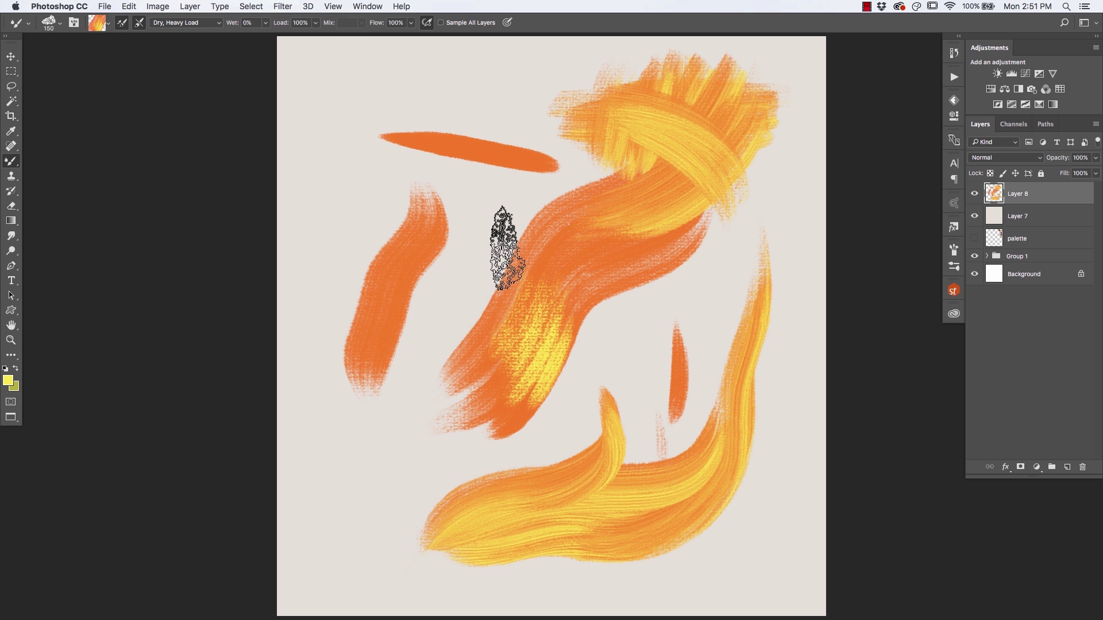
{"action": "left_click_drag", "start_coordinate": [517, 148], "coordinate": [344, 140]}
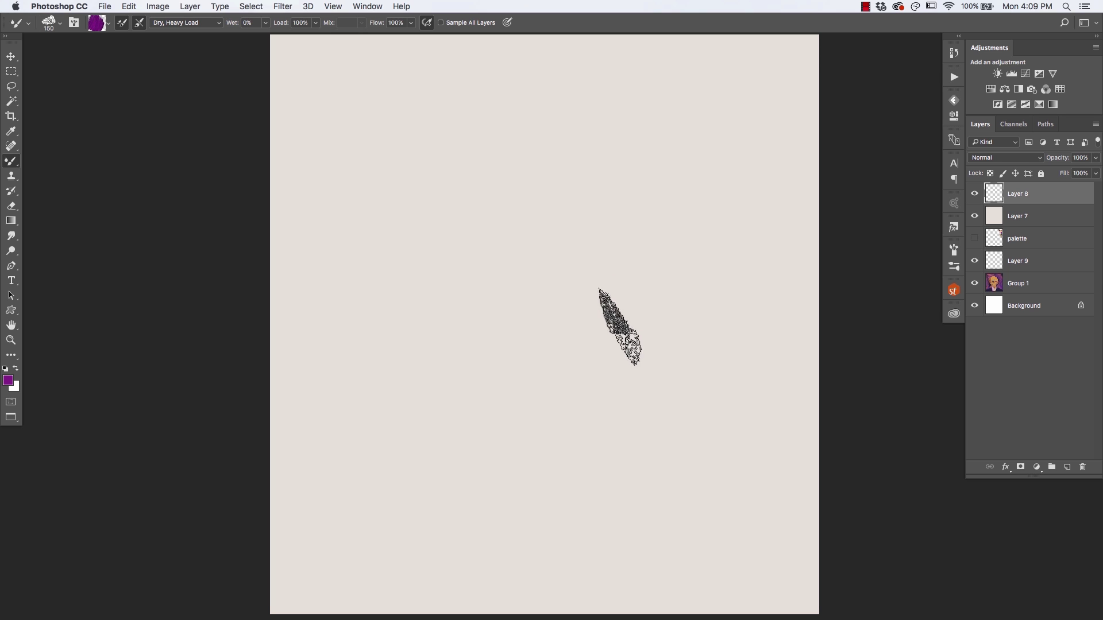
Build a purple patch at lower right, then layer lighter purple strokes onto it
{"action": "mouse_move", "coordinate": [736, 366]}
{"action": "left_mouse_down"}
{"action": "mouse_move", "coordinate": [739, 381]}
{"action": "mouse_move", "coordinate": [721, 369]}
{"action": "mouse_move", "coordinate": [679, 455]}
{"action": "mouse_move", "coordinate": [697, 454]}
{"action": "mouse_move", "coordinate": [738, 402]}
{"action": "left_mouse_up"}
{"action": "left_click", "coordinate": [8, 380]}
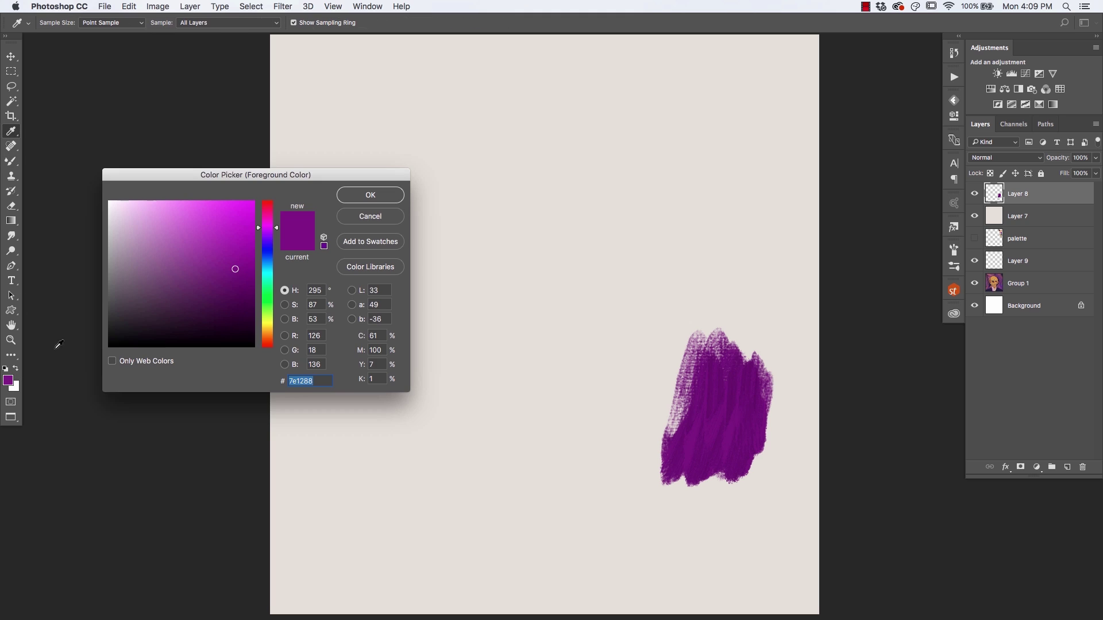
{"action": "left_click", "coordinate": [226, 242]}
{"action": "left_click", "coordinate": [370, 195]}
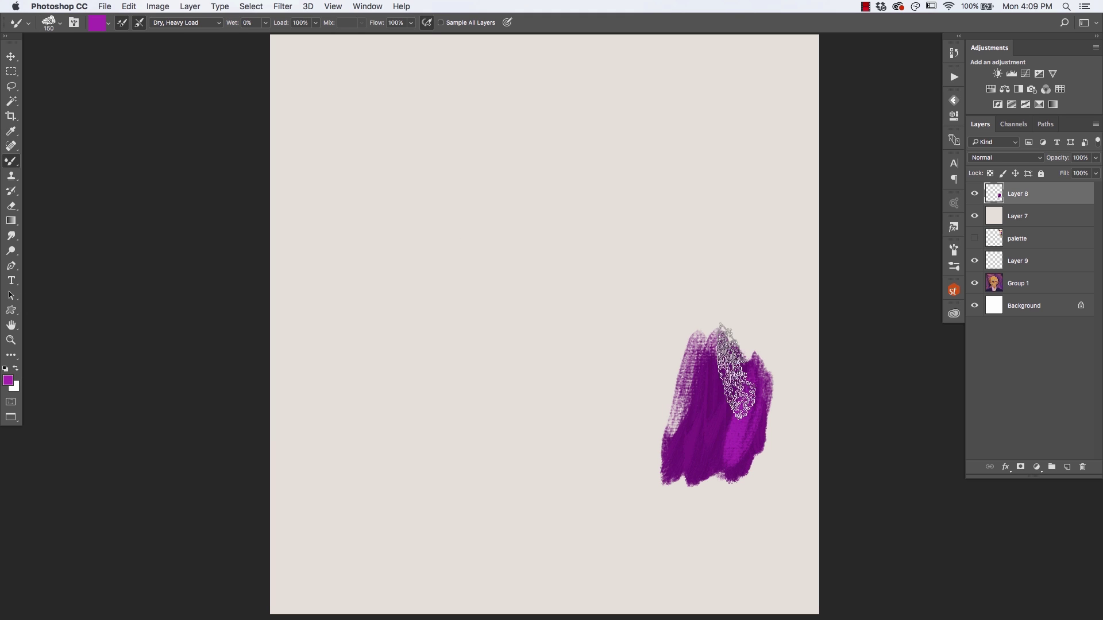
{"action": "mouse_move", "coordinate": [736, 362]}
{"action": "left_mouse_down"}
{"action": "mouse_move", "coordinate": [708, 364]}
{"action": "mouse_move", "coordinate": [734, 373]}
{"action": "left_mouse_up"}
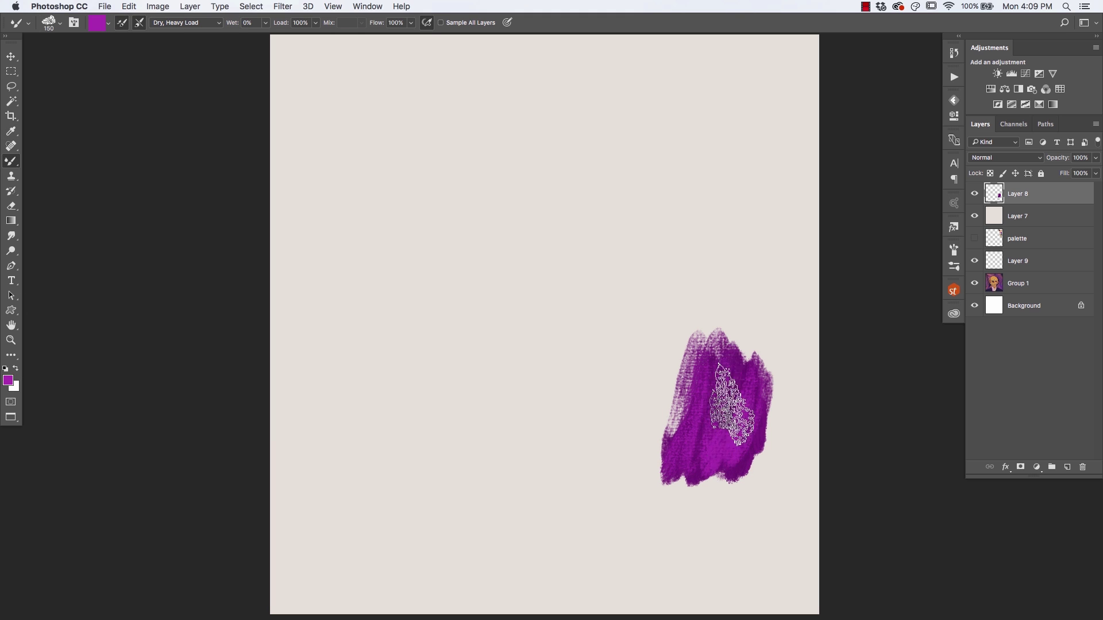
Brush more purple into the patch's left side and set a deep purple as foreground
{"action": "left_click", "coordinate": [13, 382]}
{"action": "key", "text": "Return"}
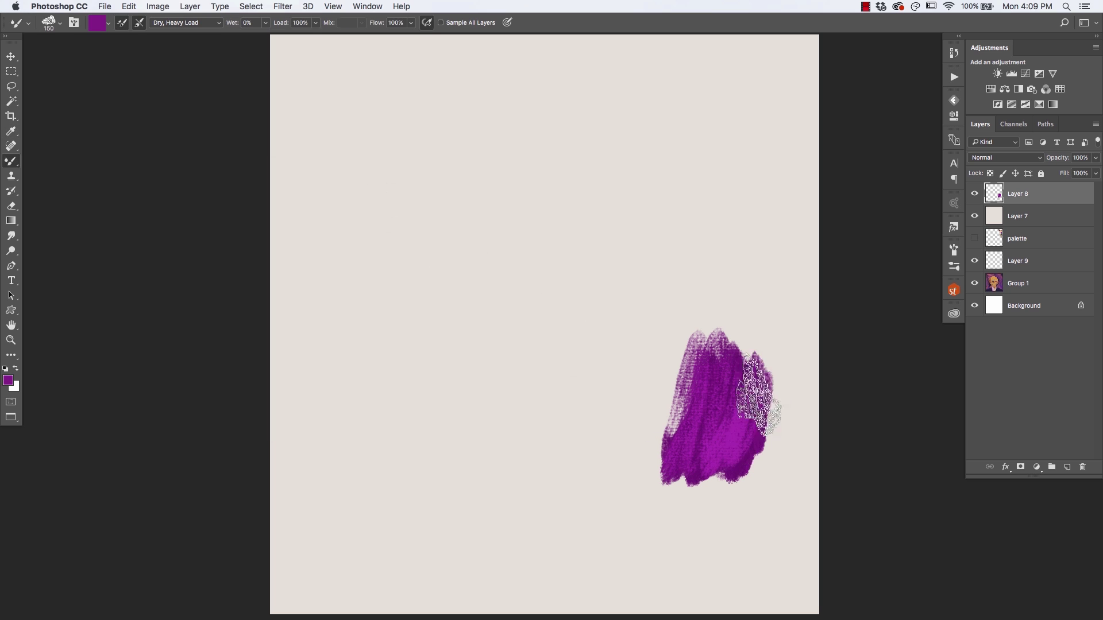
{"action": "mouse_move", "coordinate": [714, 419]}
{"action": "left_mouse_down"}
{"action": "mouse_move", "coordinate": [698, 404]}
{"action": "mouse_move", "coordinate": [739, 455]}
{"action": "left_mouse_up"}
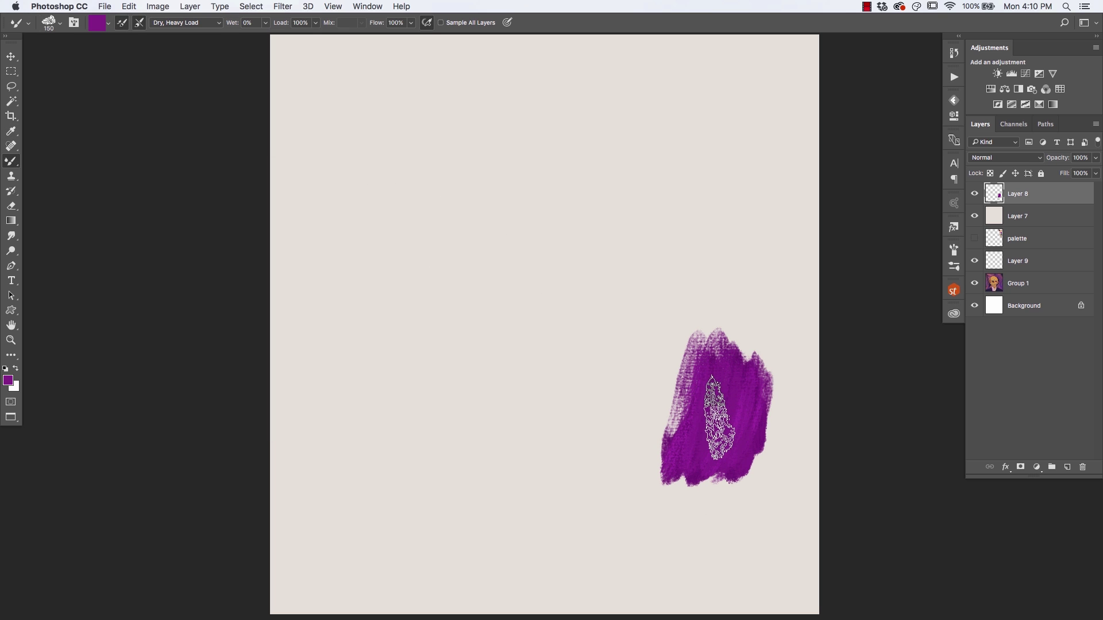
{"action": "left_click", "coordinate": [8, 380]}
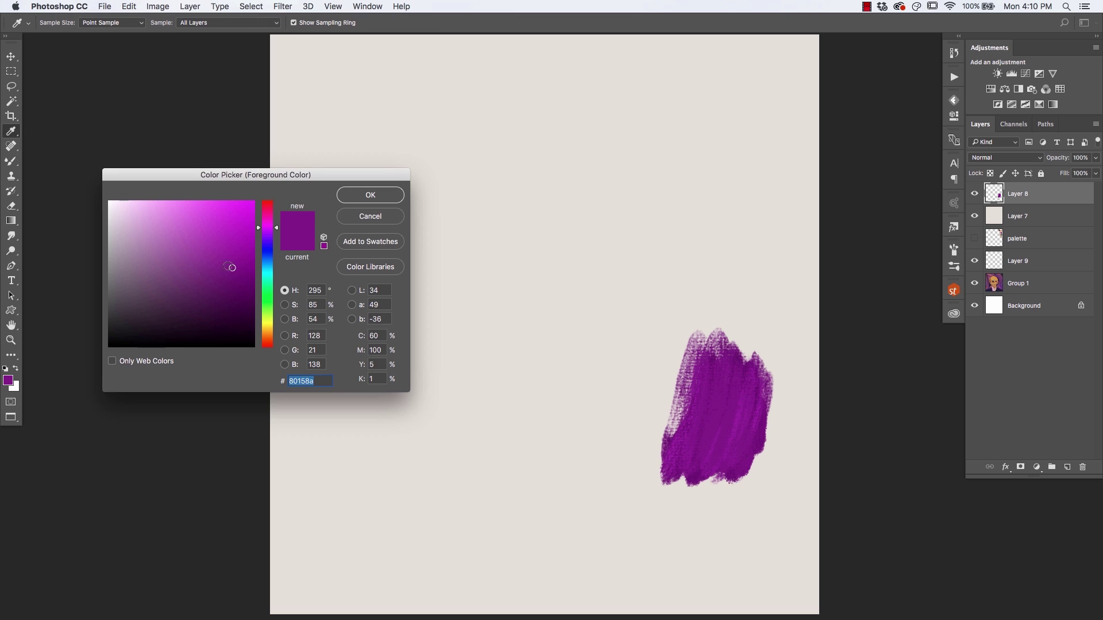
{"action": "left_click", "coordinate": [350, 196]}
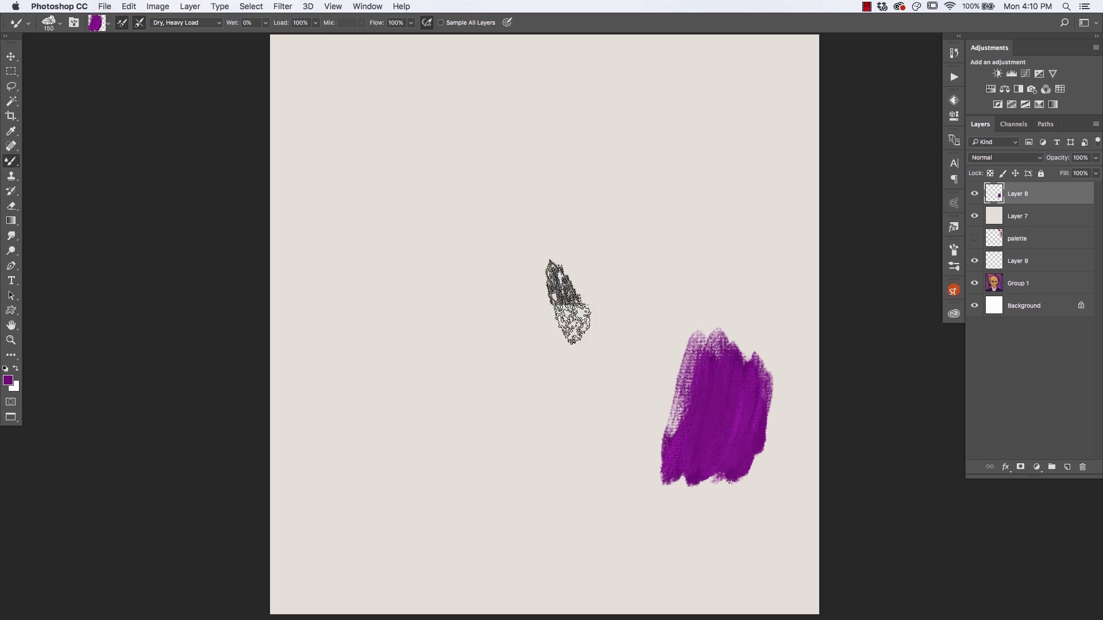
Paint a filled purple triangle above and left of the purple blob, widening its right edge
{"action": "mouse_move", "coordinate": [580, 316]}
{"action": "left_mouse_down"}
{"action": "mouse_move", "coordinate": [485, 172]}
{"action": "mouse_move", "coordinate": [427, 307]}
{"action": "left_mouse_up"}
{"action": "mouse_move", "coordinate": [571, 298]}
{"action": "left_mouse_down"}
{"action": "mouse_move", "coordinate": [424, 295]}
{"action": "mouse_move", "coordinate": [480, 246]}
{"action": "mouse_move", "coordinate": [505, 192]}
{"action": "mouse_move", "coordinate": [550, 292]}
{"action": "mouse_move", "coordinate": [455, 258]}
{"action": "mouse_move", "coordinate": [509, 209]}
{"action": "mouse_move", "coordinate": [554, 295]}
{"action": "mouse_move", "coordinate": [498, 243]}
{"action": "mouse_move", "coordinate": [419, 241]}
{"action": "mouse_move", "coordinate": [505, 136]}
{"action": "mouse_move", "coordinate": [574, 305]}
{"action": "mouse_move", "coordinate": [414, 300]}
{"action": "mouse_move", "coordinate": [505, 173]}
{"action": "mouse_move", "coordinate": [571, 308]}
{"action": "mouse_move", "coordinate": [438, 308]}
{"action": "mouse_move", "coordinate": [502, 278]}
{"action": "mouse_move", "coordinate": [451, 248]}
{"action": "mouse_move", "coordinate": [529, 251]}
{"action": "left_mouse_up"}
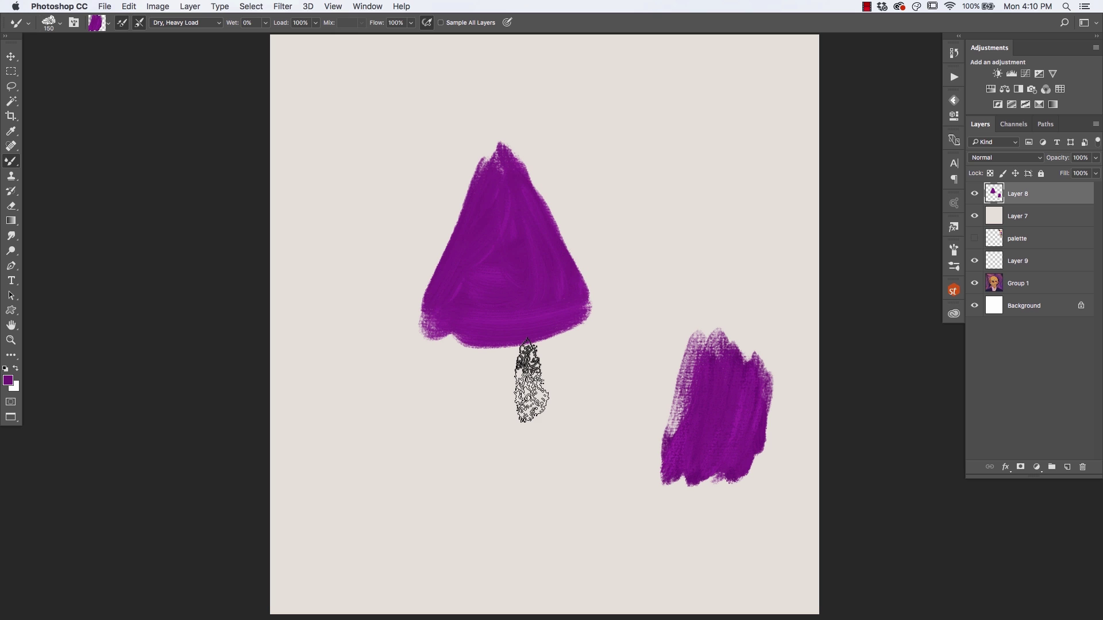
{"action": "mouse_move", "coordinate": [517, 173]}
{"action": "left_mouse_down"}
{"action": "mouse_move", "coordinate": [584, 308]}
{"action": "mouse_move", "coordinate": [424, 326]}
{"action": "left_mouse_up"}
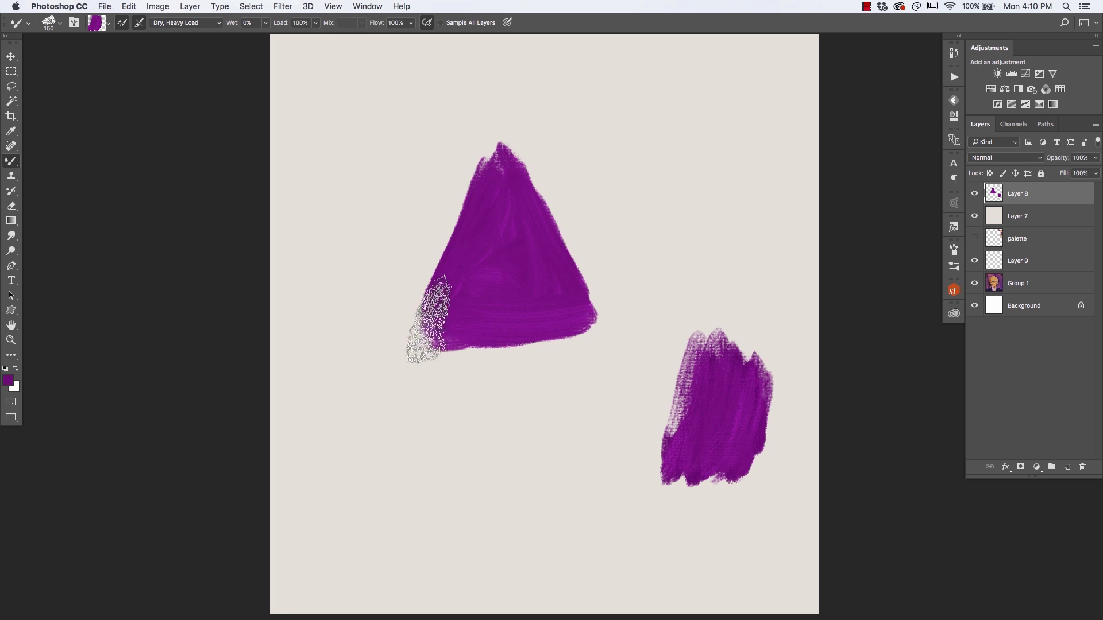
Lasso a triangle at upper right and fill it with flat purple using Alt+Backspace
{"action": "key", "text": "l"}
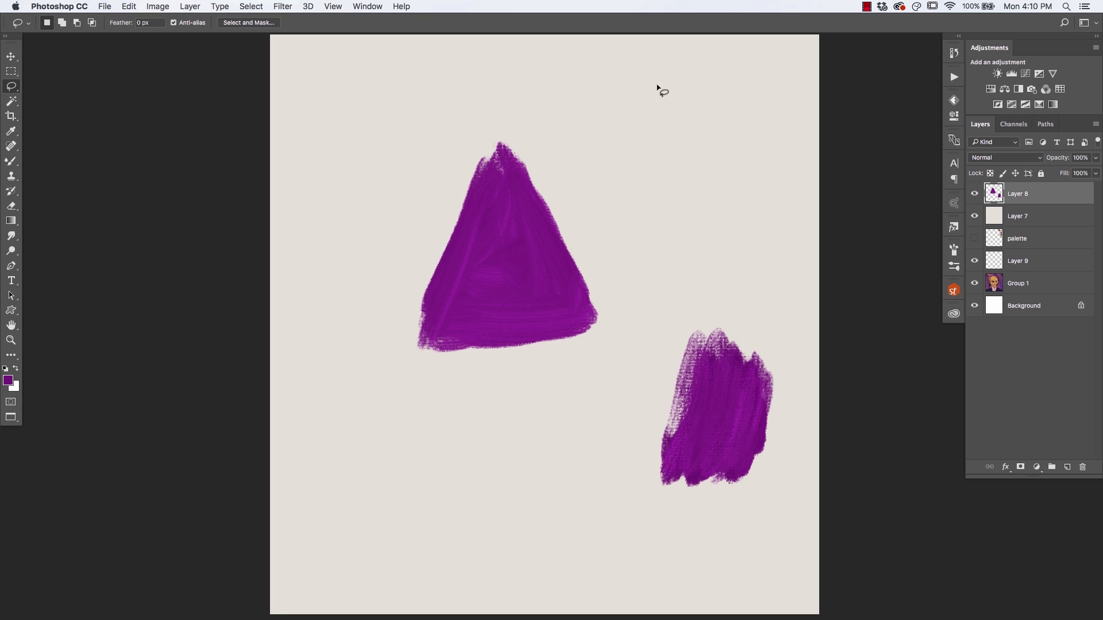
{"action": "key", "text": "alt+BackSpace"}
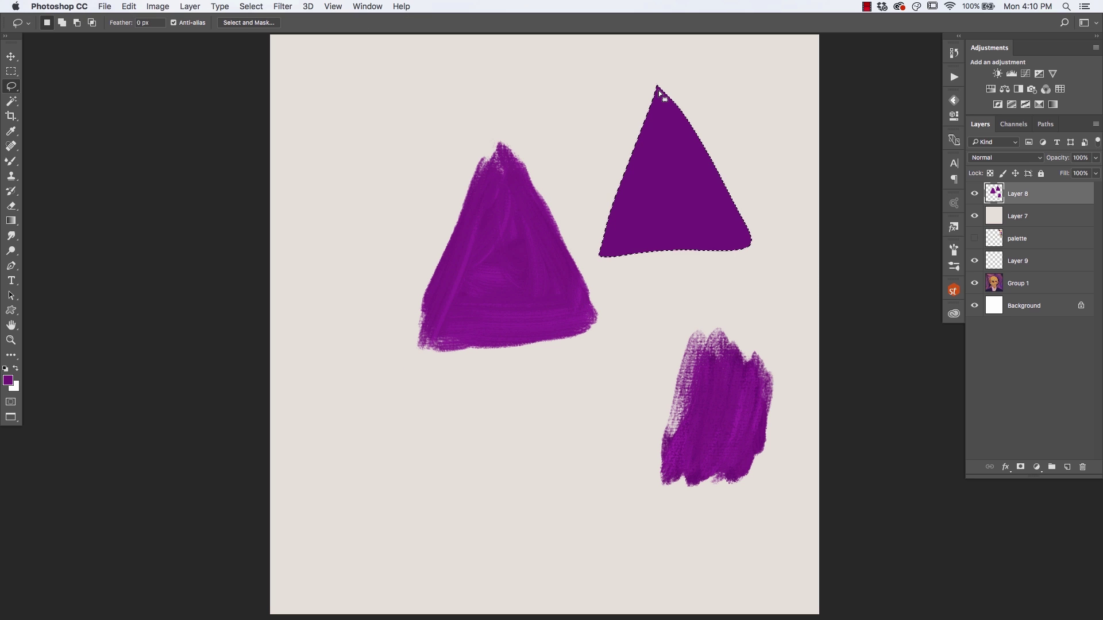
{"action": "key", "text": "b"}
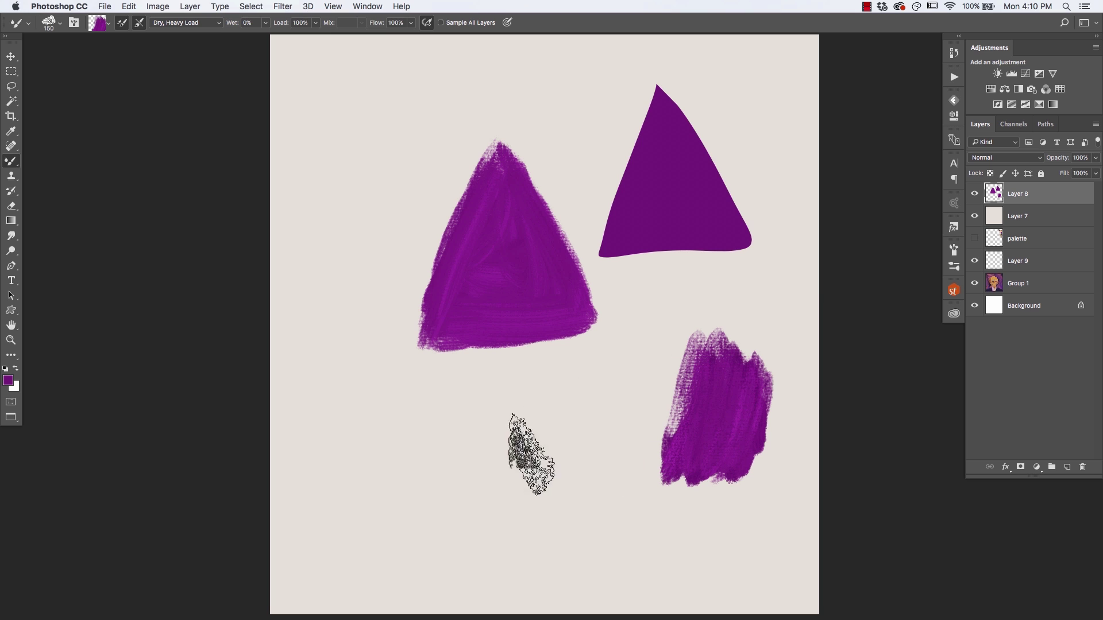
Scrub a large rounded purple blob below the first triangle with the mixer brush
{"action": "left_click_drag", "start_coordinate": [578, 424], "coordinate": [454, 511]}
{"action": "mouse_move", "coordinate": [515, 460]}
{"action": "left_mouse_down"}
{"action": "mouse_move", "coordinate": [557, 468]}
{"action": "mouse_move", "coordinate": [542, 522]}
{"action": "mouse_move", "coordinate": [406, 524]}
{"action": "mouse_move", "coordinate": [427, 491]}
{"action": "mouse_move", "coordinate": [417, 459]}
{"action": "mouse_move", "coordinate": [405, 474]}
{"action": "mouse_move", "coordinate": [431, 500]}
{"action": "mouse_move", "coordinate": [563, 431]}
{"action": "mouse_move", "coordinate": [546, 467]}
{"action": "mouse_move", "coordinate": [419, 535]}
{"action": "mouse_move", "coordinate": [504, 460]}
{"action": "left_mouse_up"}
{"action": "mouse_move", "coordinate": [500, 382]}
{"action": "left_mouse_down"}
{"action": "mouse_move", "coordinate": [485, 467]}
{"action": "mouse_move", "coordinate": [455, 525]}
{"action": "mouse_move", "coordinate": [529, 489]}
{"action": "mouse_move", "coordinate": [562, 493]}
{"action": "mouse_move", "coordinate": [524, 456]}
{"action": "mouse_move", "coordinate": [479, 445]}
{"action": "left_mouse_up"}
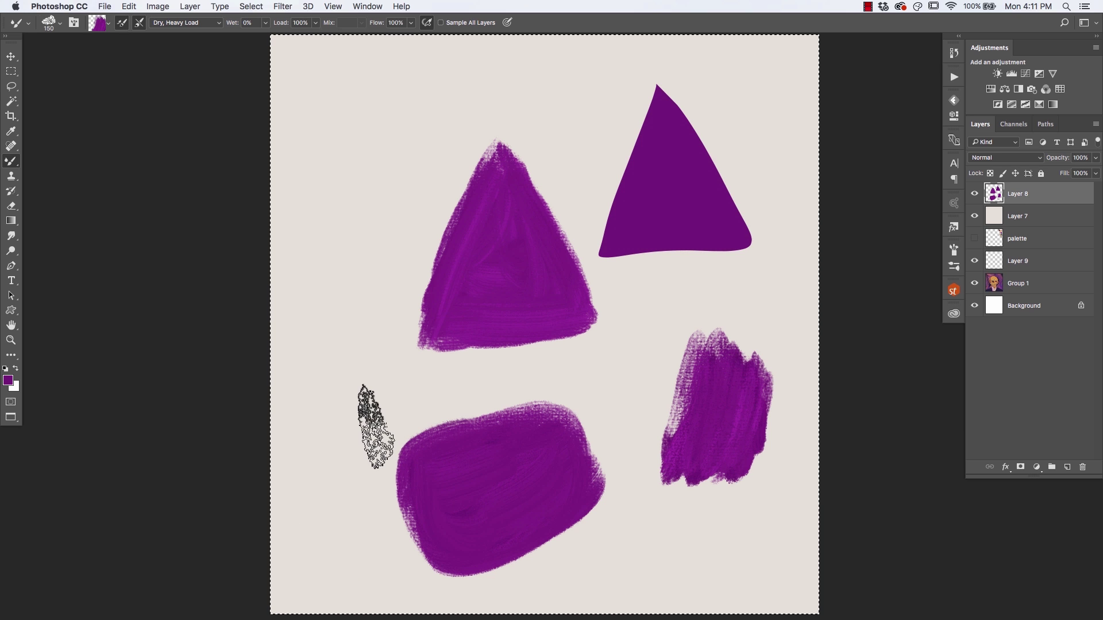
Clear all paint from Layer 8 and drop the selection, leaving a blank beige canvas
{"action": "key", "text": "super+a"}
{"action": "key", "text": "BackSpace"}
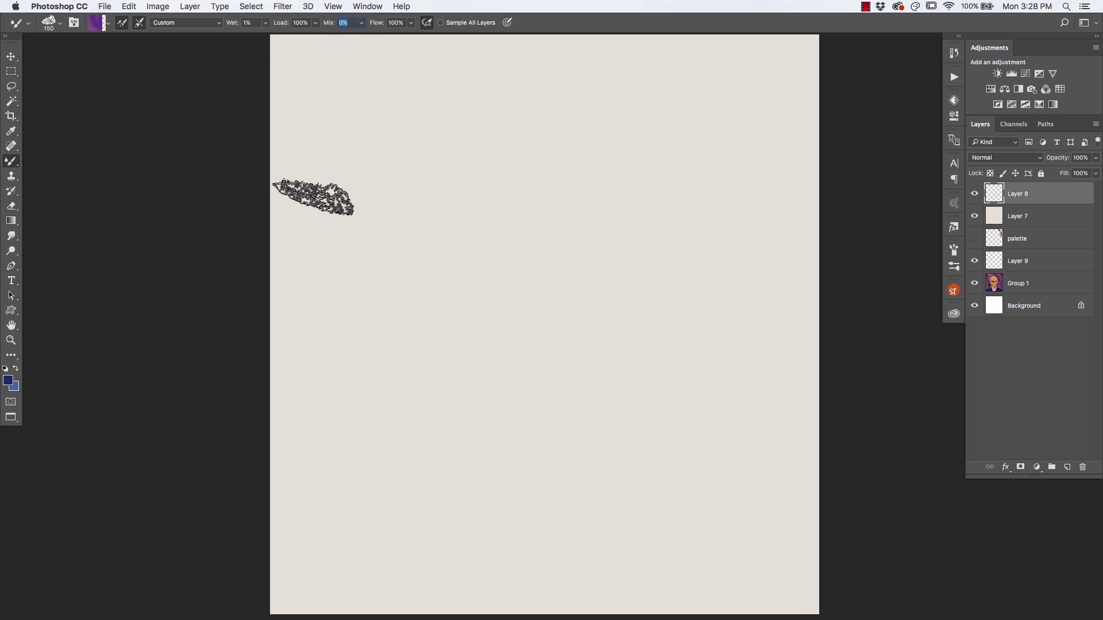
Confirm Mix 0%, set the foreground to bright red, and paint a sweeping red swath
{"action": "key", "text": "Return"}
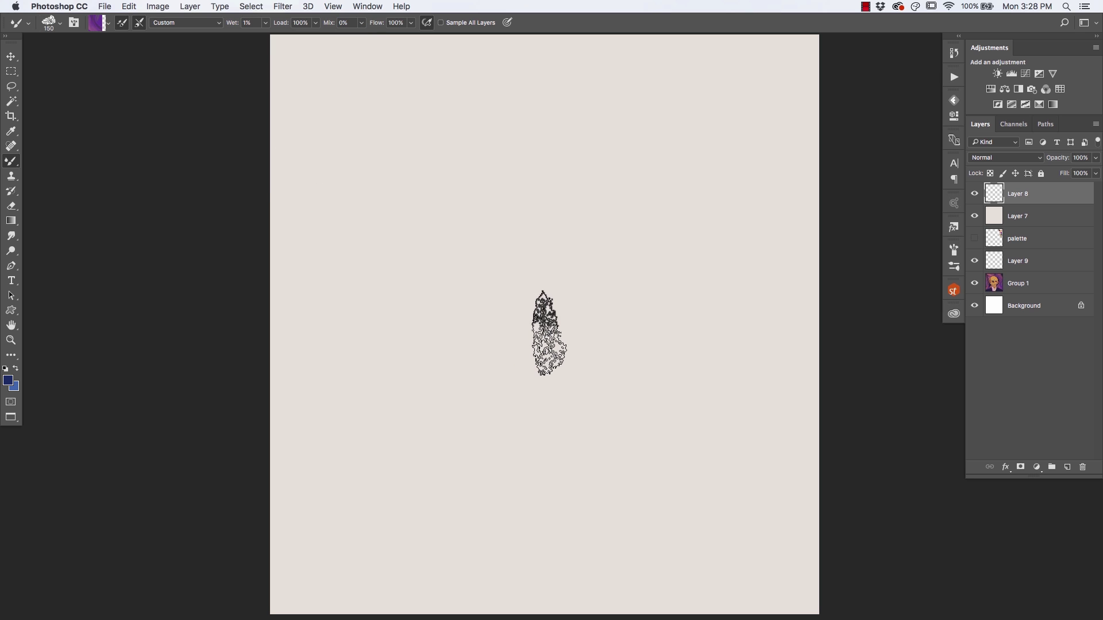
{"action": "key", "text": "i"}
{"action": "key", "text": "d"}
{"action": "left_click", "coordinate": [8, 381]}
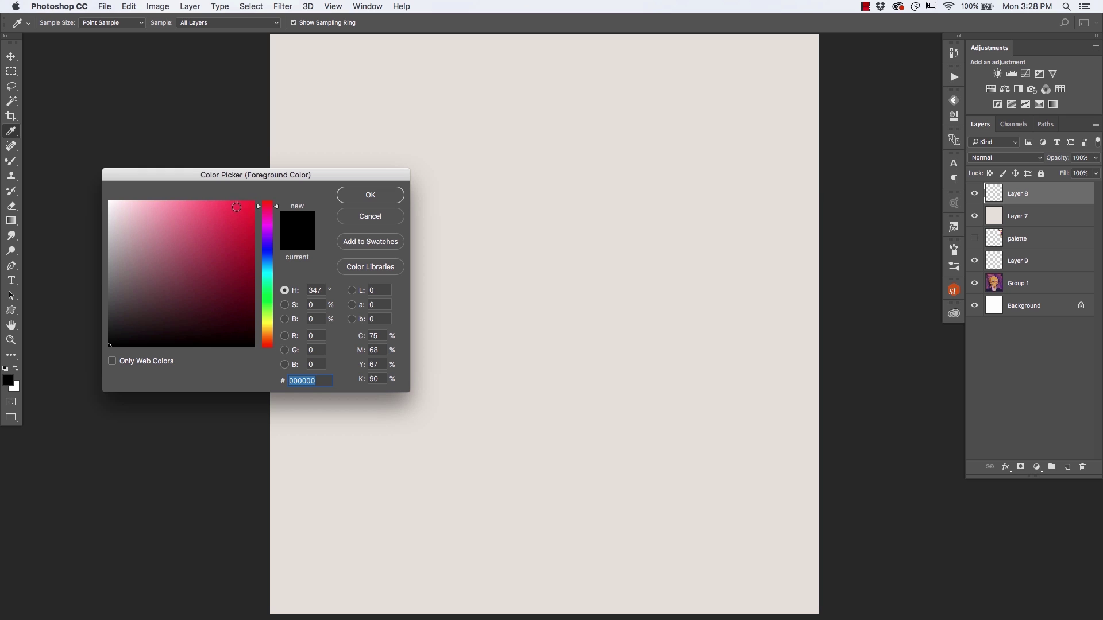
{"action": "left_click", "coordinate": [351, 196]}
{"action": "key", "text": "b"}
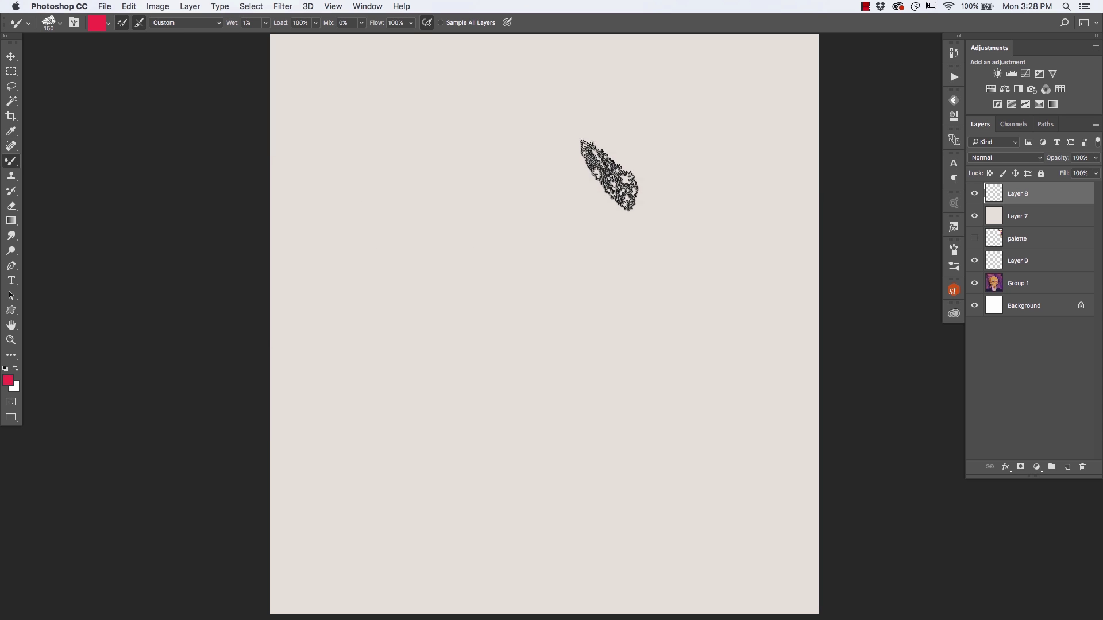
{"action": "mouse_move", "coordinate": [598, 167]}
{"action": "left_mouse_down"}
{"action": "mouse_move", "coordinate": [556, 283]}
{"action": "mouse_move", "coordinate": [512, 320]}
{"action": "mouse_move", "coordinate": [554, 197]}
{"action": "mouse_move", "coordinate": [448, 356]}
{"action": "mouse_move", "coordinate": [591, 184]}
{"action": "mouse_move", "coordinate": [616, 226]}
{"action": "mouse_move", "coordinate": [492, 455]}
{"action": "left_mouse_up"}
Switch the foreground to yellow and blend it into the red swath's upper half
{"action": "left_click", "coordinate": [7, 380]}
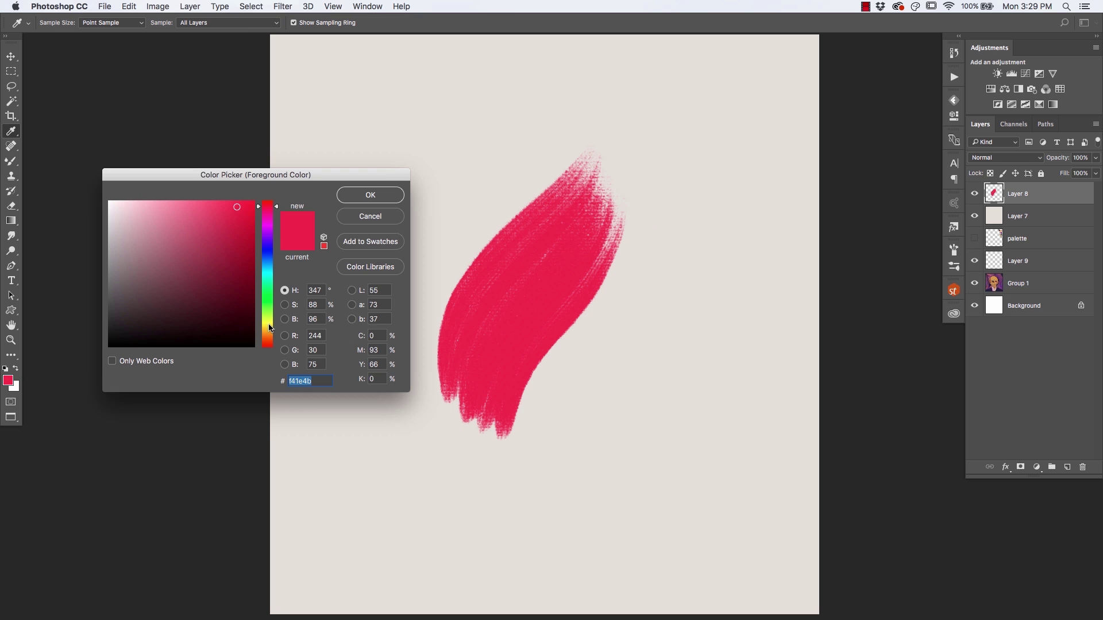
{"action": "left_click", "coordinate": [269, 326]}
{"action": "left_click", "coordinate": [370, 195]}
{"action": "mouse_move", "coordinate": [625, 118]}
{"action": "left_mouse_down"}
{"action": "mouse_move", "coordinate": [501, 313]}
{"action": "mouse_move", "coordinate": [635, 128]}
{"action": "mouse_move", "coordinate": [547, 304]}
{"action": "mouse_move", "coordinate": [596, 163]}
{"action": "mouse_move", "coordinate": [494, 298]}
{"action": "left_mouse_up"}
{"action": "mouse_move", "coordinate": [453, 334]}
{"action": "left_mouse_down"}
{"action": "mouse_move", "coordinate": [484, 251]}
{"action": "mouse_move", "coordinate": [586, 152]}
{"action": "mouse_move", "coordinate": [557, 172]}
{"action": "mouse_move", "coordinate": [497, 324]}
{"action": "mouse_move", "coordinate": [621, 147]}
{"action": "mouse_move", "coordinate": [554, 315]}
{"action": "mouse_move", "coordinate": [616, 239]}
{"action": "mouse_move", "coordinate": [494, 350]}
{"action": "left_mouse_up"}
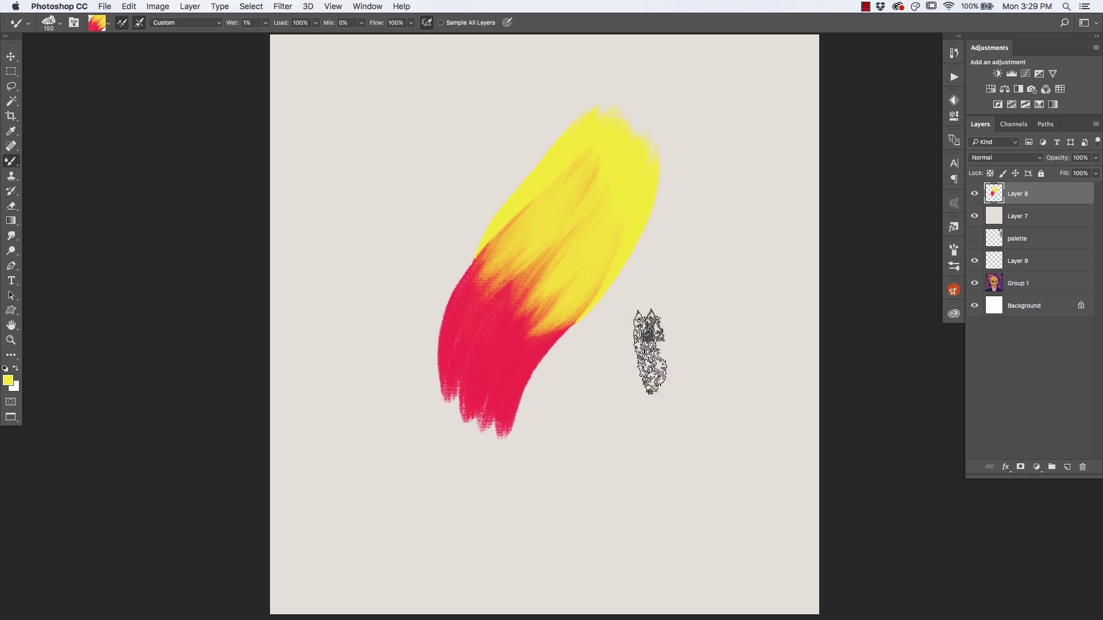
Paint a second orange-red swath beside the first and sweep a wide wavy orange band across both
{"action": "mouse_move", "coordinate": [701, 256]}
{"action": "left_mouse_down"}
{"action": "mouse_move", "coordinate": [589, 480]}
{"action": "mouse_move", "coordinate": [714, 246]}
{"action": "mouse_move", "coordinate": [591, 492]}
{"action": "mouse_move", "coordinate": [701, 234]}
{"action": "mouse_move", "coordinate": [606, 437]}
{"action": "mouse_move", "coordinate": [580, 450]}
{"action": "mouse_move", "coordinate": [652, 345]}
{"action": "mouse_move", "coordinate": [636, 370]}
{"action": "mouse_move", "coordinate": [684, 175]}
{"action": "mouse_move", "coordinate": [586, 394]}
{"action": "mouse_move", "coordinate": [708, 172]}
{"action": "mouse_move", "coordinate": [645, 381]}
{"action": "mouse_move", "coordinate": [723, 212]}
{"action": "mouse_move", "coordinate": [660, 382]}
{"action": "mouse_move", "coordinate": [726, 172]}
{"action": "mouse_move", "coordinate": [707, 153]}
{"action": "mouse_move", "coordinate": [632, 362]}
{"action": "mouse_move", "coordinate": [670, 209]}
{"action": "mouse_move", "coordinate": [557, 517]}
{"action": "left_mouse_up"}
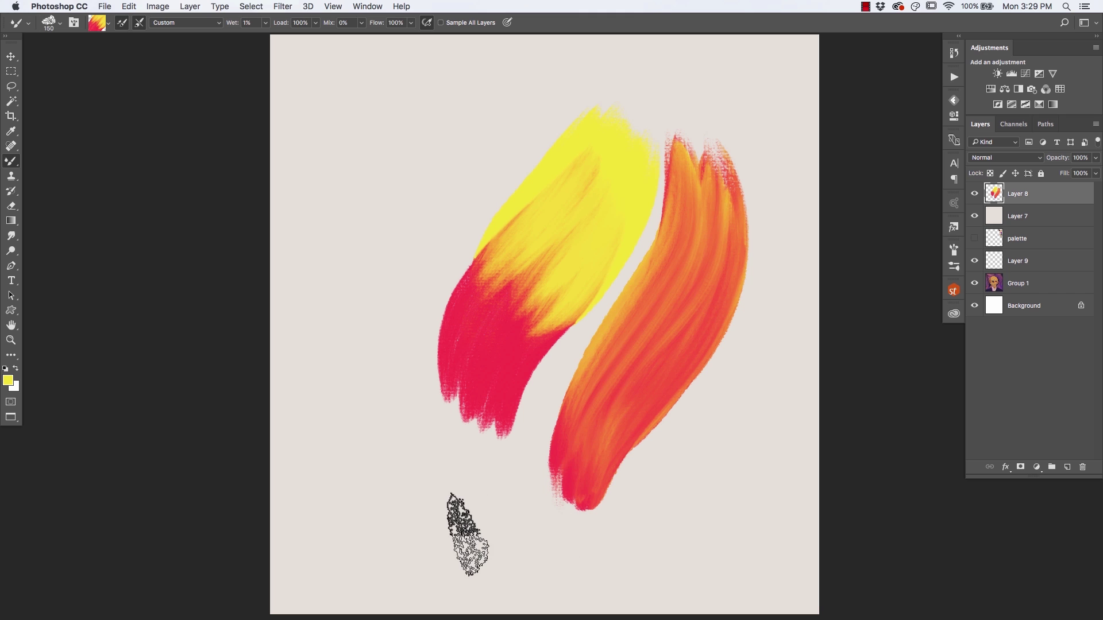
{"action": "mouse_move", "coordinate": [586, 357]}
{"action": "left_mouse_down"}
{"action": "mouse_move", "coordinate": [653, 141]}
{"action": "mouse_move", "coordinate": [536, 492]}
{"action": "left_mouse_up"}
{"action": "mouse_move", "coordinate": [735, 270]}
{"action": "left_mouse_down"}
{"action": "mouse_move", "coordinate": [541, 308]}
{"action": "mouse_move", "coordinate": [402, 402]}
{"action": "mouse_move", "coordinate": [591, 271]}
{"action": "mouse_move", "coordinate": [729, 136]}
{"action": "mouse_move", "coordinate": [733, 160]}
{"action": "mouse_move", "coordinate": [665, 104]}
{"action": "left_mouse_up"}
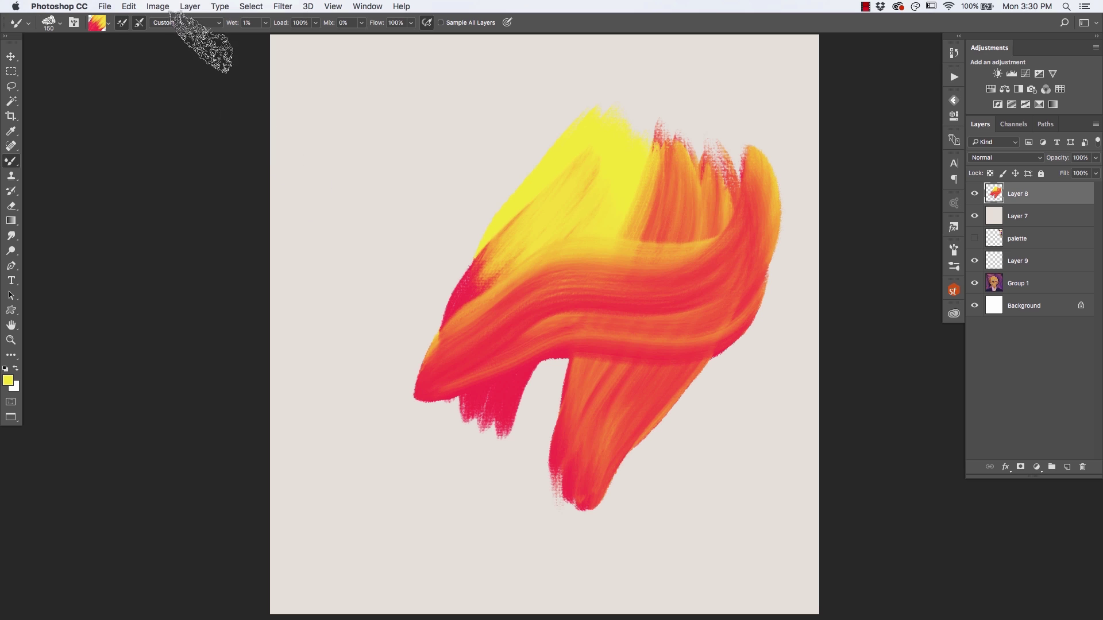
{"action": "left_click", "coordinate": [220, 25]}
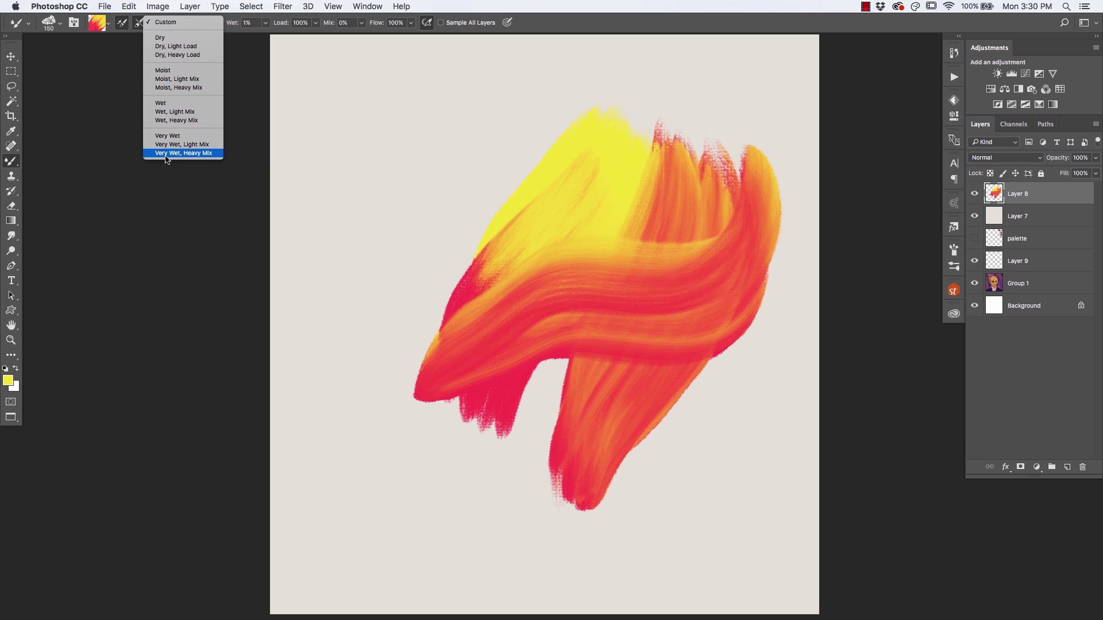
Switch to the Wet, Heavy Mix preset and extend the flame's left edge with red-orange strokes
{"action": "left_click", "coordinate": [164, 122]}
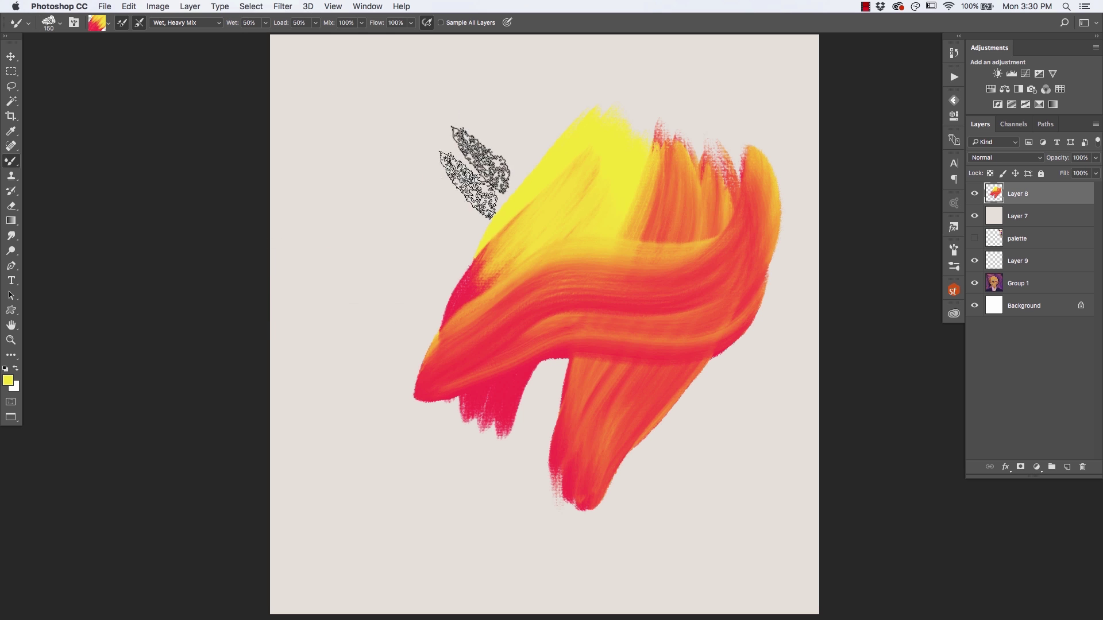
{"action": "mouse_move", "coordinate": [508, 92]}
{"action": "left_mouse_down"}
{"action": "mouse_move", "coordinate": [473, 369]}
{"action": "mouse_move", "coordinate": [401, 468]}
{"action": "mouse_move", "coordinate": [468, 283]}
{"action": "mouse_move", "coordinate": [474, 92]}
{"action": "mouse_move", "coordinate": [422, 473]}
{"action": "mouse_move", "coordinate": [381, 448]}
{"action": "mouse_move", "coordinate": [426, 271]}
{"action": "mouse_move", "coordinate": [571, 103]}
{"action": "mouse_move", "coordinate": [484, 193]}
{"action": "mouse_move", "coordinate": [591, 98]}
{"action": "mouse_move", "coordinate": [442, 407]}
{"action": "mouse_move", "coordinate": [473, 365]}
{"action": "mouse_move", "coordinate": [731, 173]}
{"action": "mouse_move", "coordinate": [763, 92]}
{"action": "mouse_move", "coordinate": [729, 301]}
{"action": "mouse_move", "coordinate": [423, 451]}
{"action": "mouse_move", "coordinate": [356, 566]}
{"action": "mouse_move", "coordinate": [419, 83]}
{"action": "mouse_move", "coordinate": [402, 189]}
{"action": "left_mouse_up"}
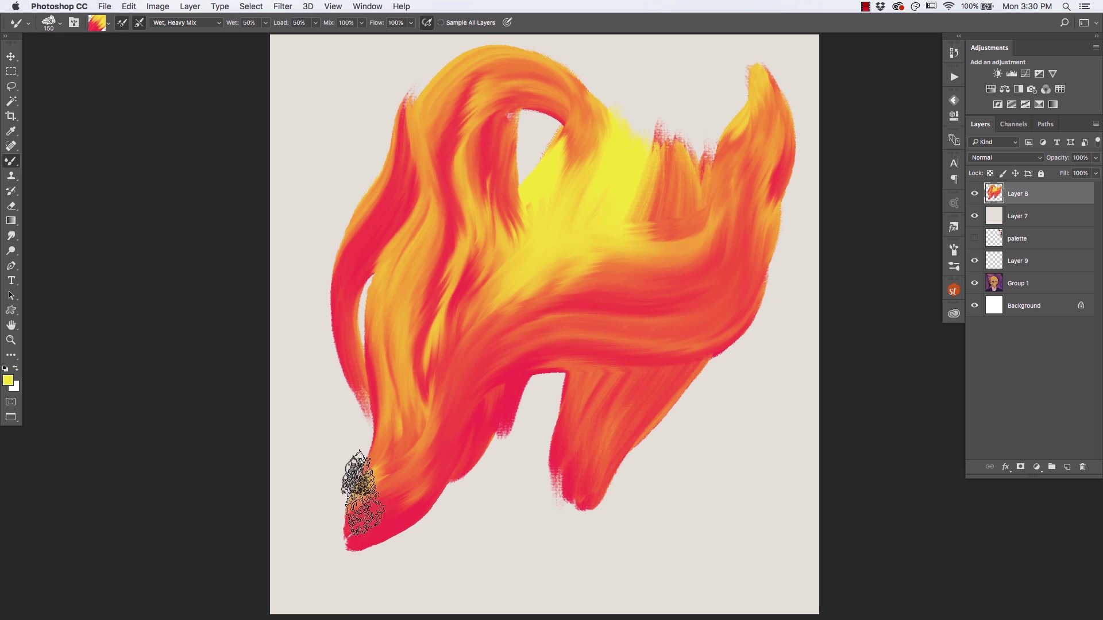
{"action": "mouse_move", "coordinate": [354, 500]}
{"action": "left_mouse_down"}
{"action": "mouse_move", "coordinate": [394, 234]}
{"action": "mouse_move", "coordinate": [370, 455]}
{"action": "mouse_move", "coordinate": [394, 98]}
{"action": "mouse_move", "coordinate": [362, 382]}
{"action": "mouse_move", "coordinate": [320, 283]}
{"action": "mouse_move", "coordinate": [357, 161]}
{"action": "mouse_move", "coordinate": [321, 402]}
{"action": "mouse_move", "coordinate": [382, 136]}
{"action": "mouse_move", "coordinate": [336, 320]}
{"action": "left_mouse_up"}
Switch to the MUNCH - Short Flat Blender brush preset
{"action": "left_click", "coordinate": [28, 24]}
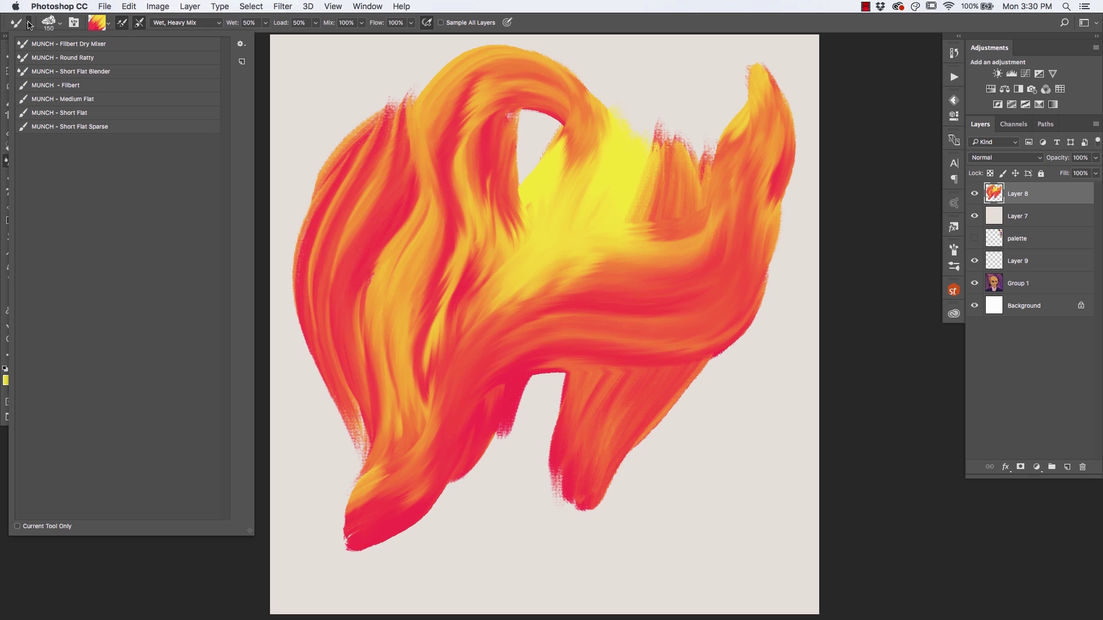
{"action": "left_click", "coordinate": [49, 73]}
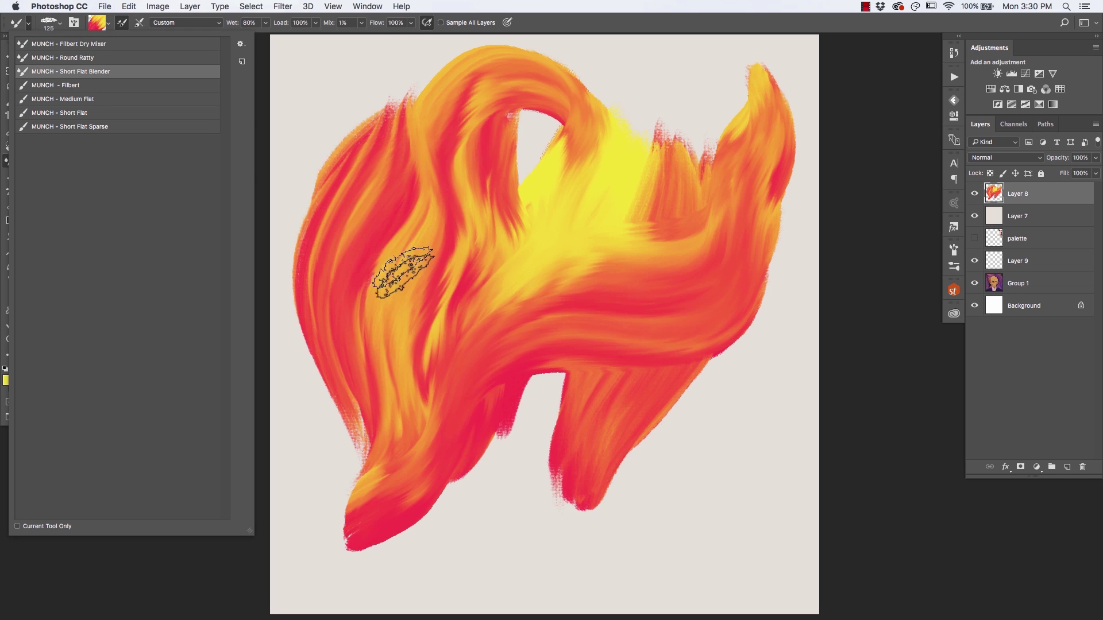
{"action": "left_click", "coordinate": [382, 313]}
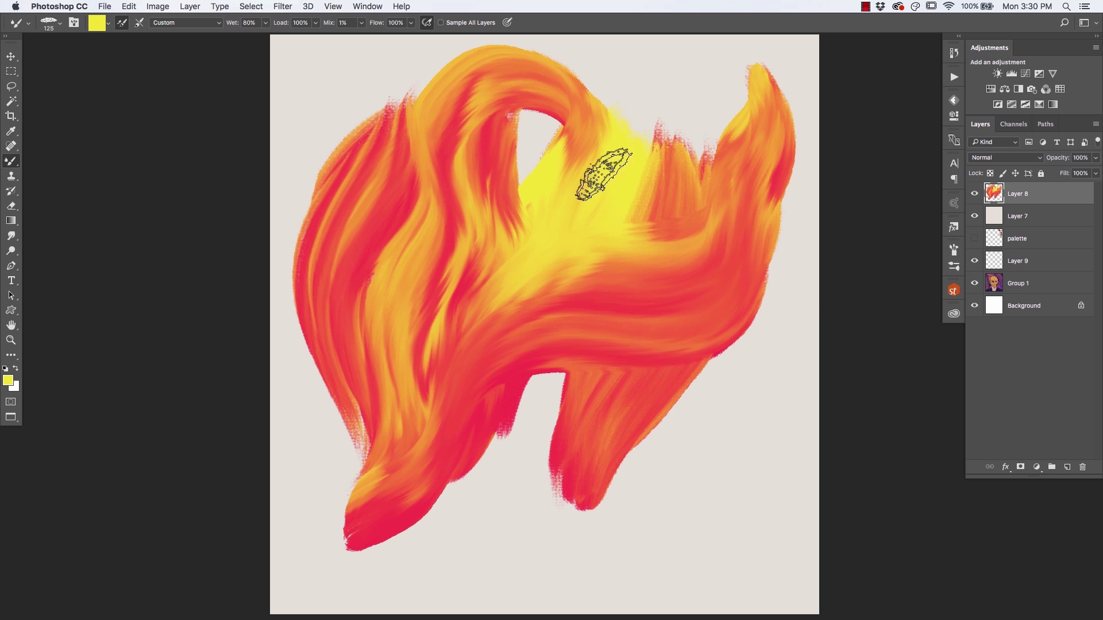
Blend yellow-orange through the red swirl's centre, arch gap and right leg
{"action": "left_click_drag", "start_coordinate": [507, 115], "coordinate": [660, 258]}
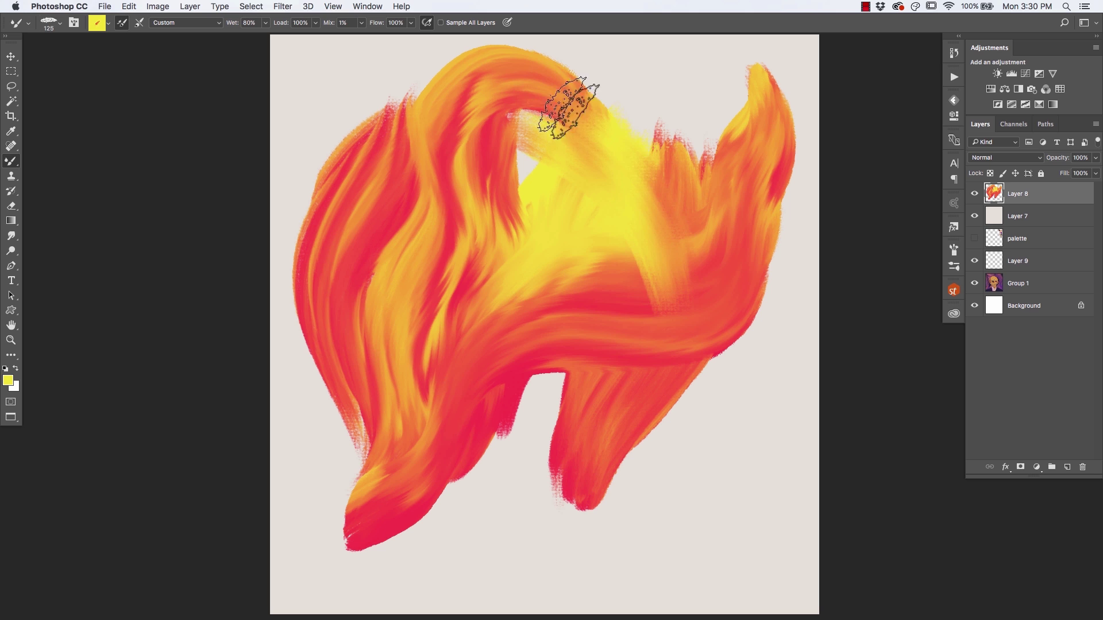
{"action": "left_click_drag", "start_coordinate": [591, 118], "coordinate": [615, 387]}
{"action": "mouse_move", "coordinate": [633, 123]}
{"action": "left_mouse_down"}
{"action": "mouse_move", "coordinate": [666, 343]}
{"action": "mouse_move", "coordinate": [701, 283]}
{"action": "mouse_move", "coordinate": [684, 161]}
{"action": "mouse_move", "coordinate": [670, 172]}
{"action": "left_mouse_up"}
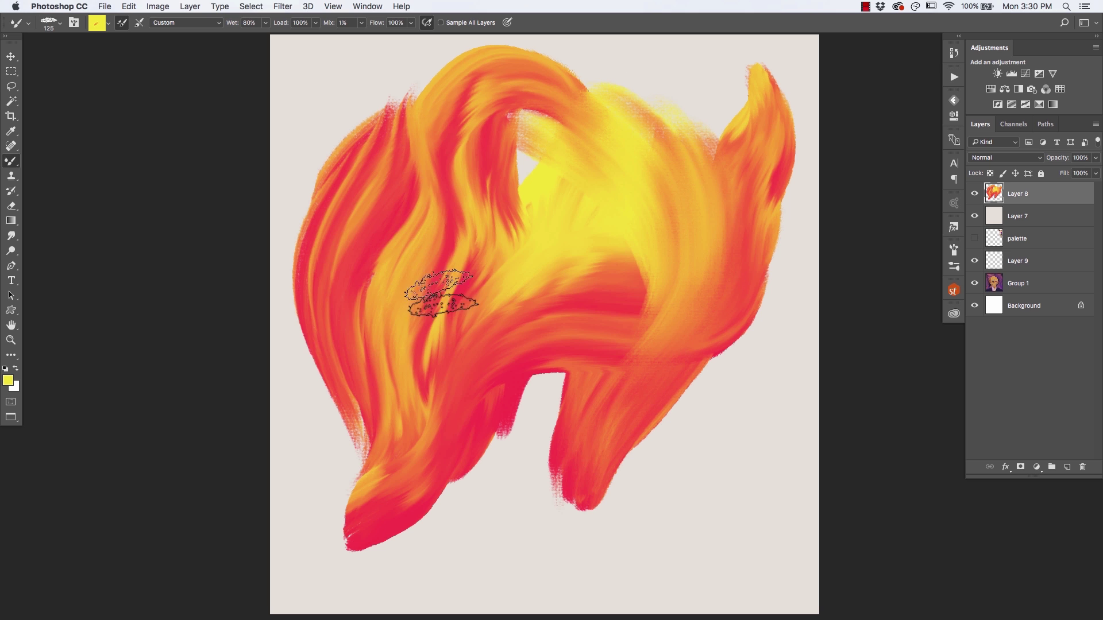
{"action": "mouse_move", "coordinate": [413, 406]}
{"action": "left_mouse_down"}
{"action": "mouse_move", "coordinate": [463, 168]}
{"action": "mouse_move", "coordinate": [525, 93]}
{"action": "mouse_move", "coordinate": [413, 308]}
{"action": "mouse_move", "coordinate": [456, 86]}
{"action": "mouse_move", "coordinate": [448, 99]}
{"action": "mouse_move", "coordinate": [417, 312]}
{"action": "mouse_move", "coordinate": [394, 316]}
{"action": "mouse_move", "coordinate": [498, 115]}
{"action": "mouse_move", "coordinate": [509, 49]}
{"action": "mouse_move", "coordinate": [573, 100]}
{"action": "mouse_move", "coordinate": [487, 89]}
{"action": "mouse_move", "coordinate": [406, 143]}
{"action": "mouse_move", "coordinate": [387, 192]}
{"action": "mouse_move", "coordinate": [401, 133]}
{"action": "mouse_move", "coordinate": [387, 98]}
{"action": "mouse_move", "coordinate": [349, 187]}
{"action": "mouse_move", "coordinate": [329, 172]}
{"action": "mouse_move", "coordinate": [399, 127]}
{"action": "mouse_move", "coordinate": [359, 293]}
{"action": "mouse_move", "coordinate": [315, 320]}
{"action": "mouse_move", "coordinate": [353, 419]}
{"action": "left_mouse_up"}
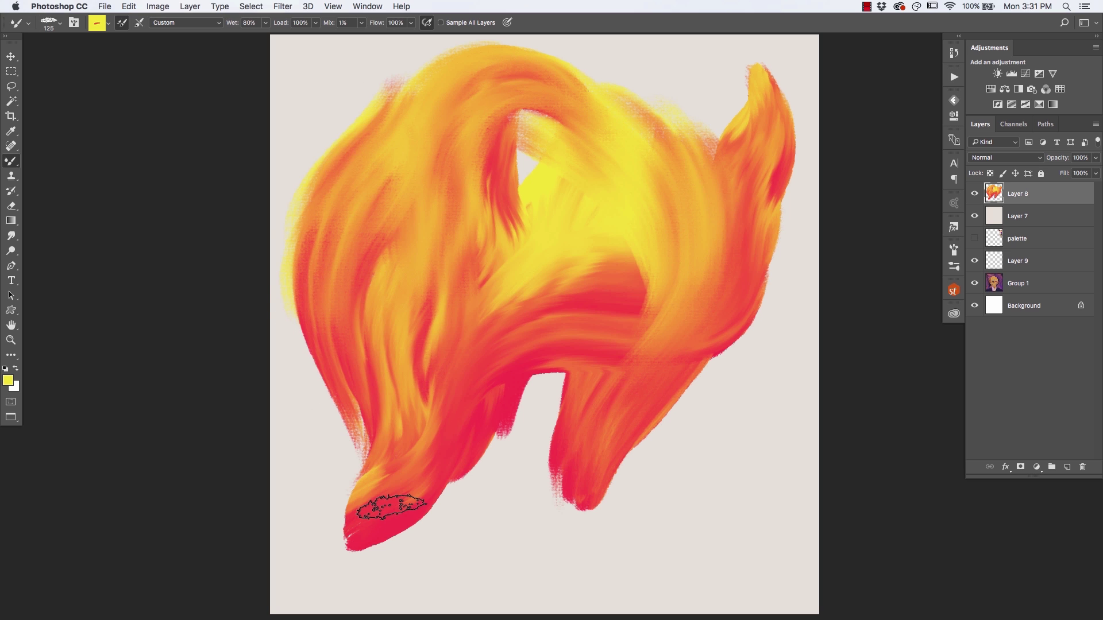
{"action": "mouse_move", "coordinate": [580, 480]}
{"action": "left_mouse_down"}
{"action": "mouse_move", "coordinate": [714, 296]}
{"action": "mouse_move", "coordinate": [557, 561]}
{"action": "mouse_move", "coordinate": [647, 330]}
{"action": "mouse_move", "coordinate": [579, 529]}
{"action": "mouse_move", "coordinate": [718, 300]}
{"action": "mouse_move", "coordinate": [689, 369]}
{"action": "mouse_move", "coordinate": [643, 351]}
{"action": "mouse_move", "coordinate": [665, 143]}
{"action": "mouse_move", "coordinate": [635, 103]}
{"action": "left_mouse_up"}
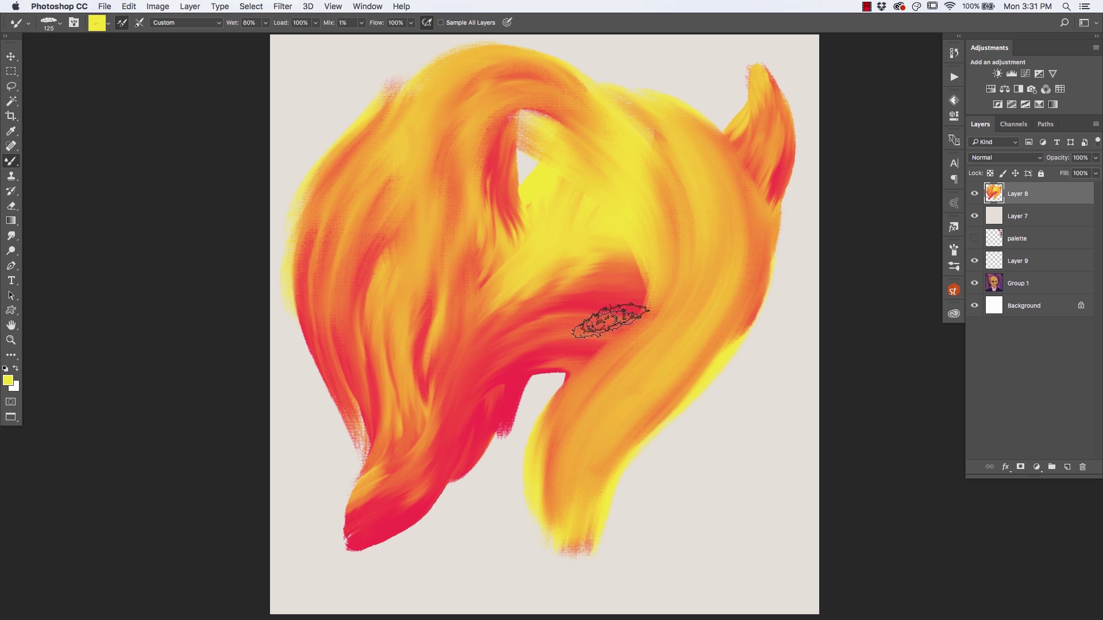
{"action": "left_click_drag", "start_coordinate": [617, 313], "coordinate": [517, 480]}
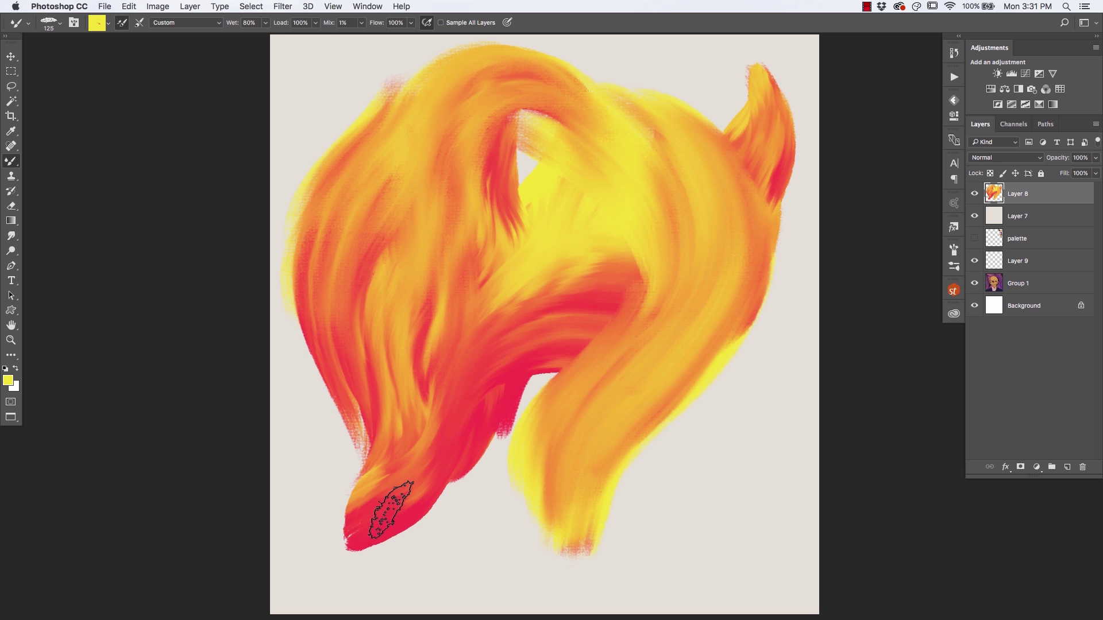
Clear the practice swirl so the canvas is blank, leaving nothing selected
{"action": "key", "text": "super+a"}
{"action": "key", "text": "BackSpace"}
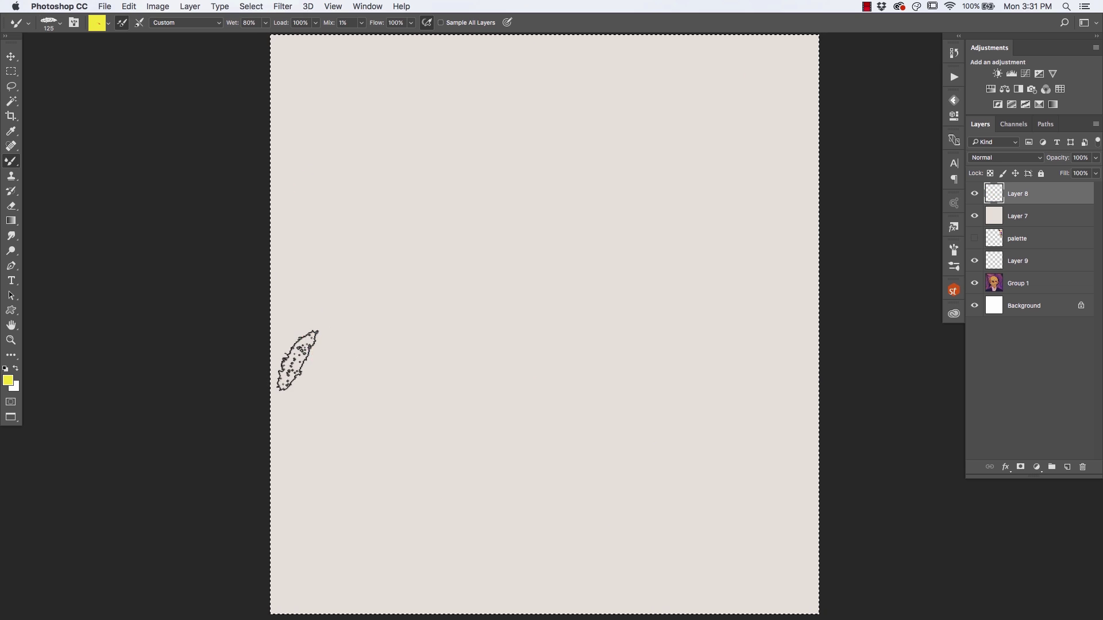
{"action": "key", "text": "super+d"}
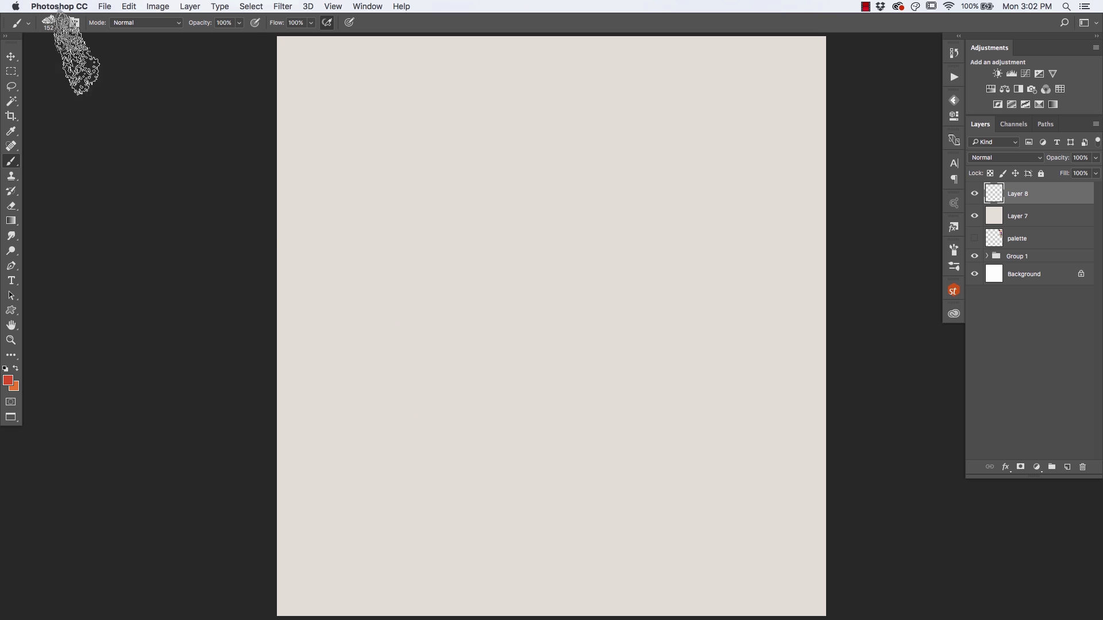
Choose the MUNCH - Filbert brush preset and show its Color Dynamics settings
{"action": "left_click", "coordinate": [28, 24]}
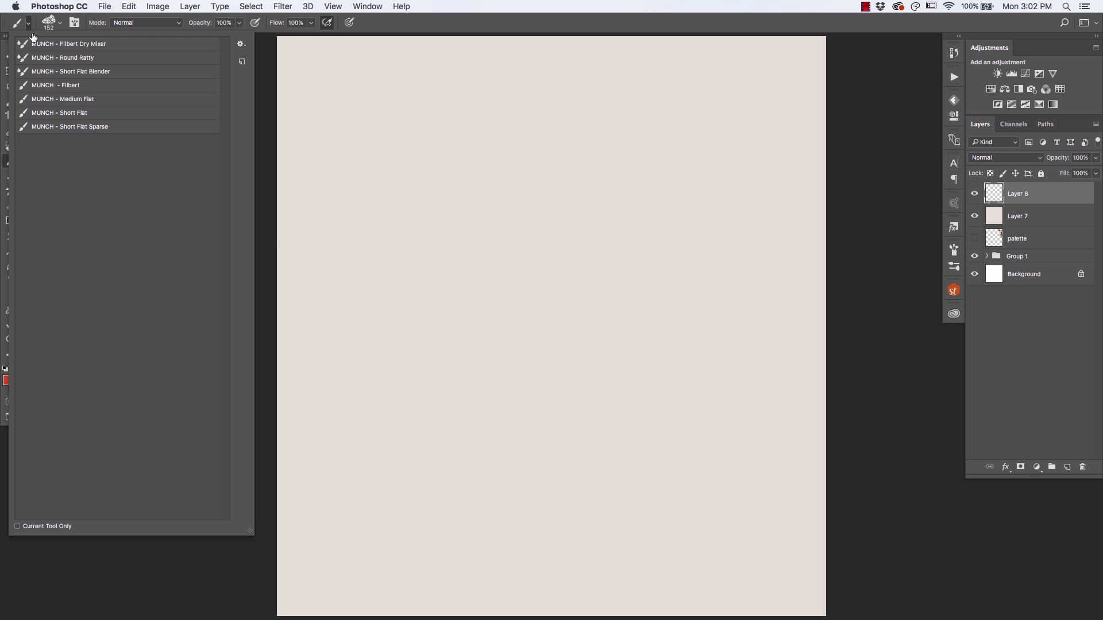
{"action": "left_click", "coordinate": [43, 88]}
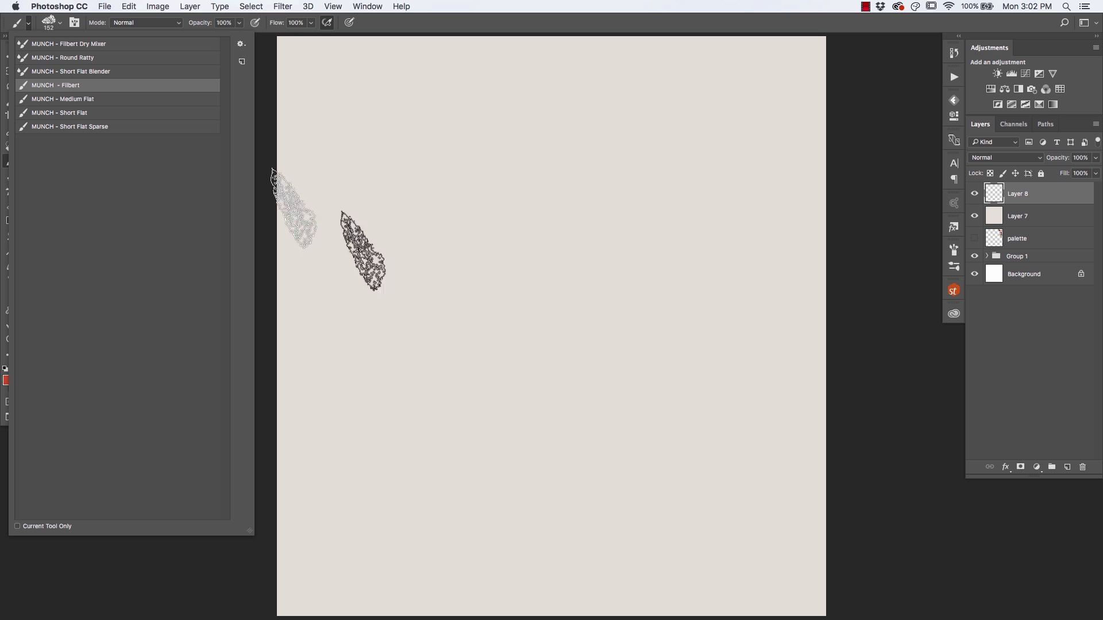
{"action": "left_click", "coordinate": [552, 350]}
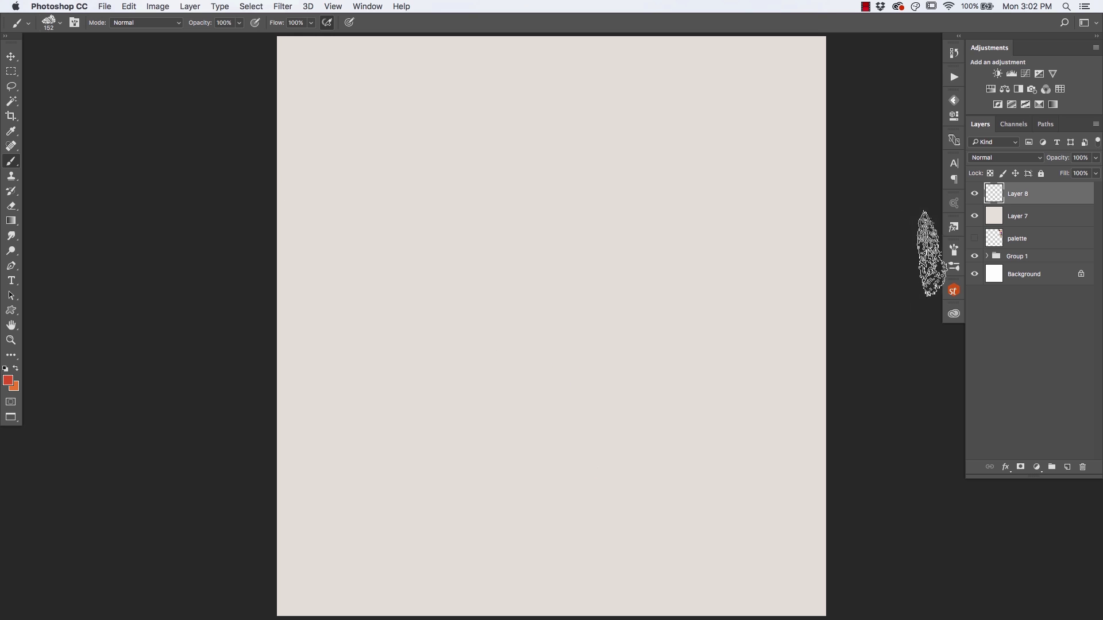
{"action": "left_click", "coordinate": [954, 252]}
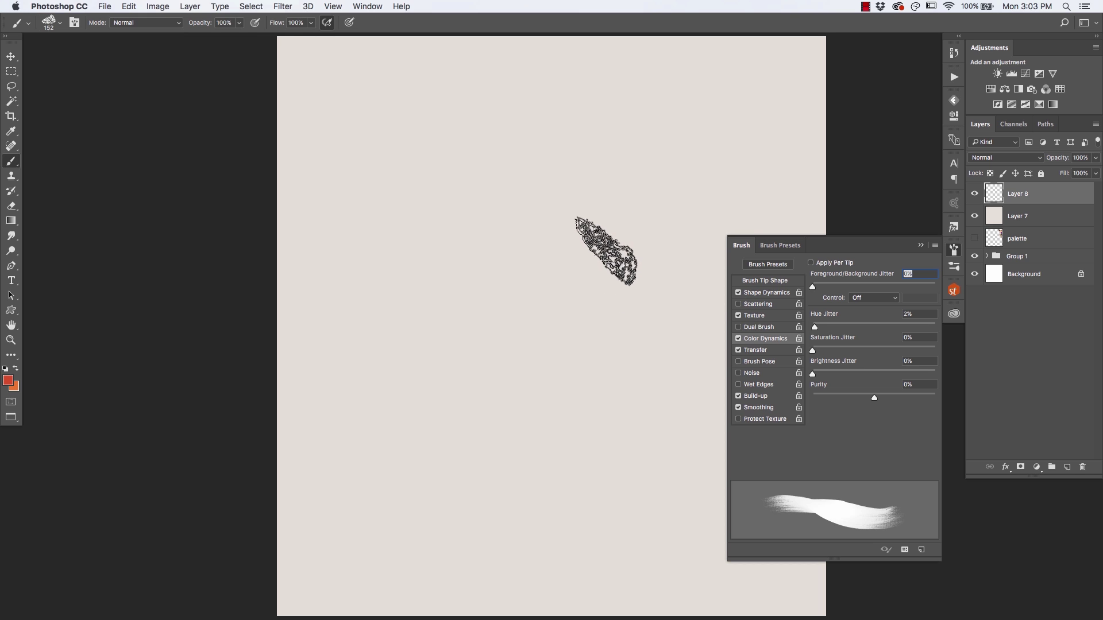
Paint several vertical red test strokes with the Filbert brush, then delete them
{"action": "mouse_move", "coordinate": [621, 227]}
{"action": "left_mouse_down"}
{"action": "mouse_move", "coordinate": [653, 160]}
{"action": "mouse_move", "coordinate": [645, 148]}
{"action": "mouse_move", "coordinate": [635, 224]}
{"action": "mouse_move", "coordinate": [569, 446]}
{"action": "left_mouse_up"}
{"action": "mouse_move", "coordinate": [574, 136]}
{"action": "left_mouse_down"}
{"action": "mouse_move", "coordinate": [536, 319]}
{"action": "mouse_move", "coordinate": [526, 454]}
{"action": "left_mouse_up"}
{"action": "mouse_move", "coordinate": [505, 147]}
{"action": "left_mouse_down"}
{"action": "mouse_move", "coordinate": [467, 350]}
{"action": "mouse_move", "coordinate": [472, 448]}
{"action": "left_mouse_up"}
{"action": "mouse_move", "coordinate": [439, 126]}
{"action": "left_mouse_down"}
{"action": "mouse_move", "coordinate": [423, 175]}
{"action": "mouse_move", "coordinate": [408, 445]}
{"action": "left_mouse_up"}
{"action": "mouse_move", "coordinate": [369, 123]}
{"action": "left_mouse_down"}
{"action": "mouse_move", "coordinate": [338, 289]}
{"action": "mouse_move", "coordinate": [371, 459]}
{"action": "mouse_move", "coordinate": [394, 394]}
{"action": "mouse_move", "coordinate": [408, 171]}
{"action": "mouse_move", "coordinate": [369, 443]}
{"action": "left_mouse_up"}
{"action": "left_click_drag", "start_coordinate": [352, 209], "coordinate": [385, 397]}
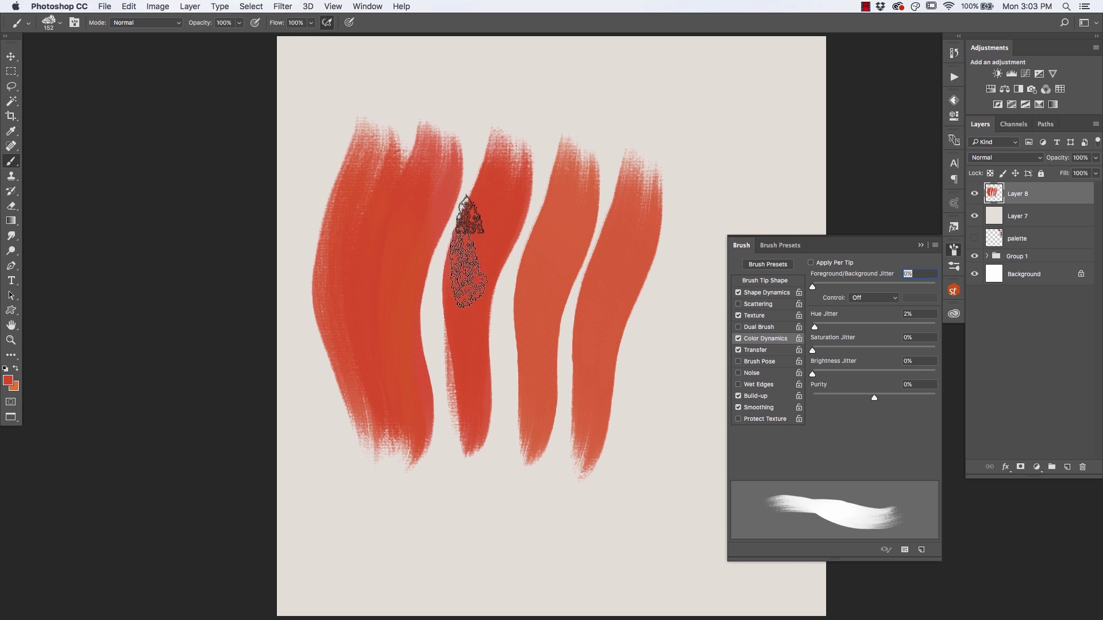
{"action": "mouse_move", "coordinate": [477, 211]}
{"action": "left_mouse_down"}
{"action": "mouse_move", "coordinate": [448, 418]}
{"action": "mouse_move", "coordinate": [438, 178]}
{"action": "left_mouse_up"}
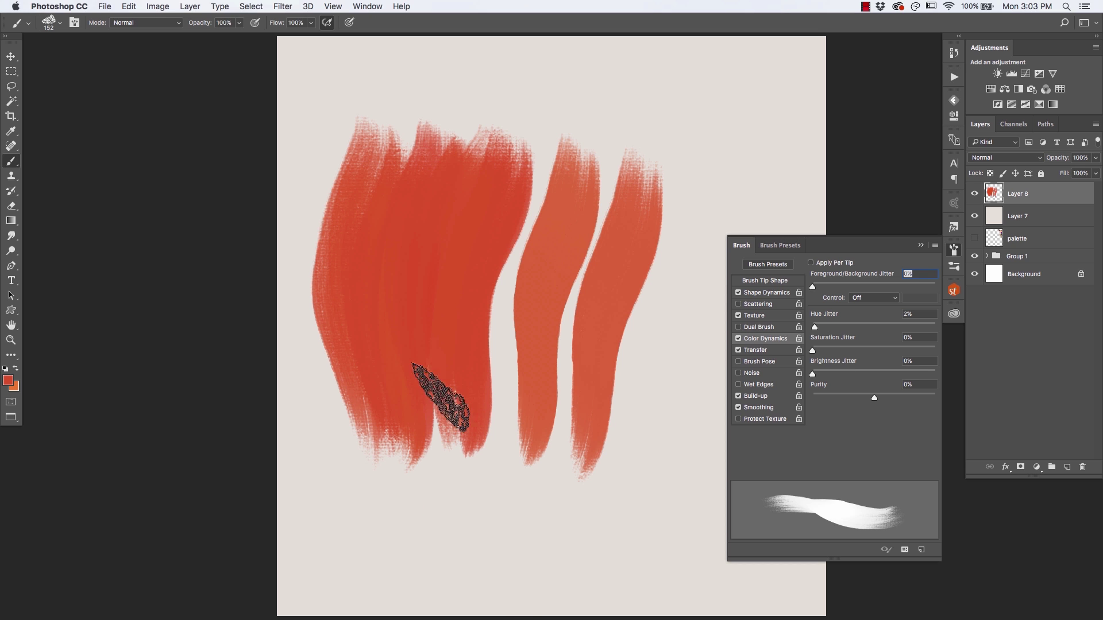
{"action": "key", "text": "Delete"}
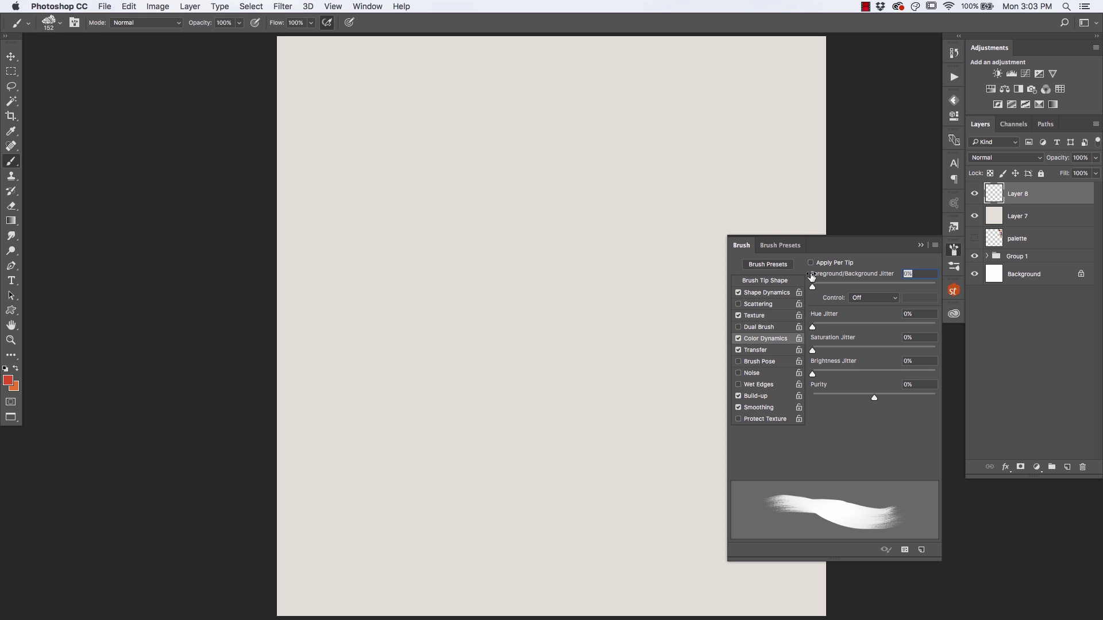
Make Pen Pressure control the colour jitter and set the background colour to blue (hue 221)
{"action": "left_click", "coordinate": [858, 299]}
{"action": "left_click", "coordinate": [857, 317]}
{"action": "left_click", "coordinate": [15, 390]}
{"action": "left_click", "coordinate": [267, 258]}
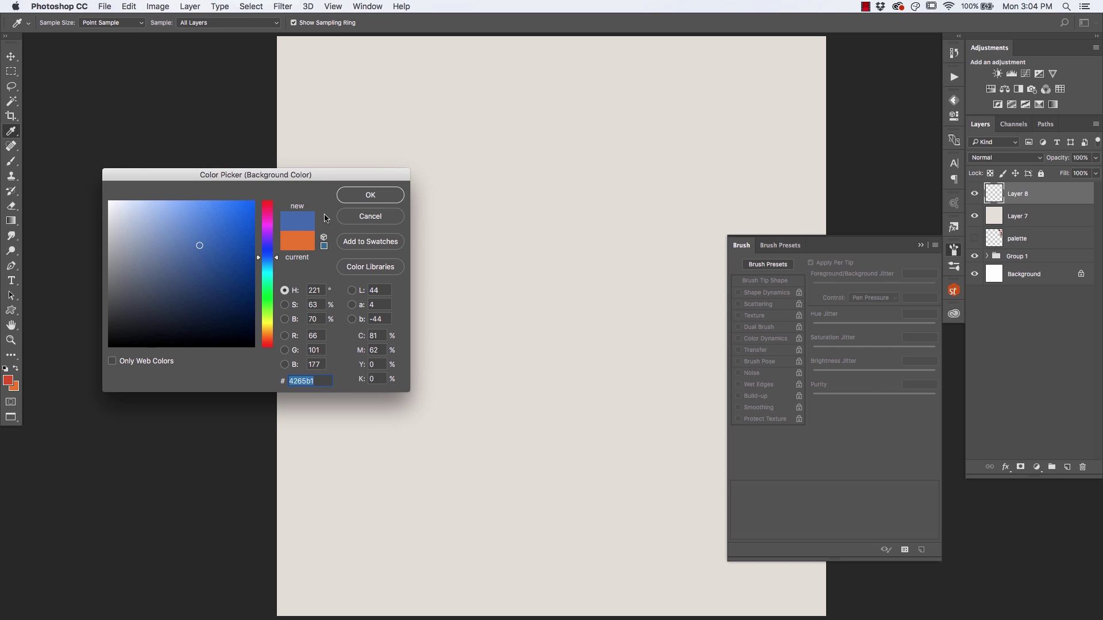
{"action": "left_click", "coordinate": [368, 205]}
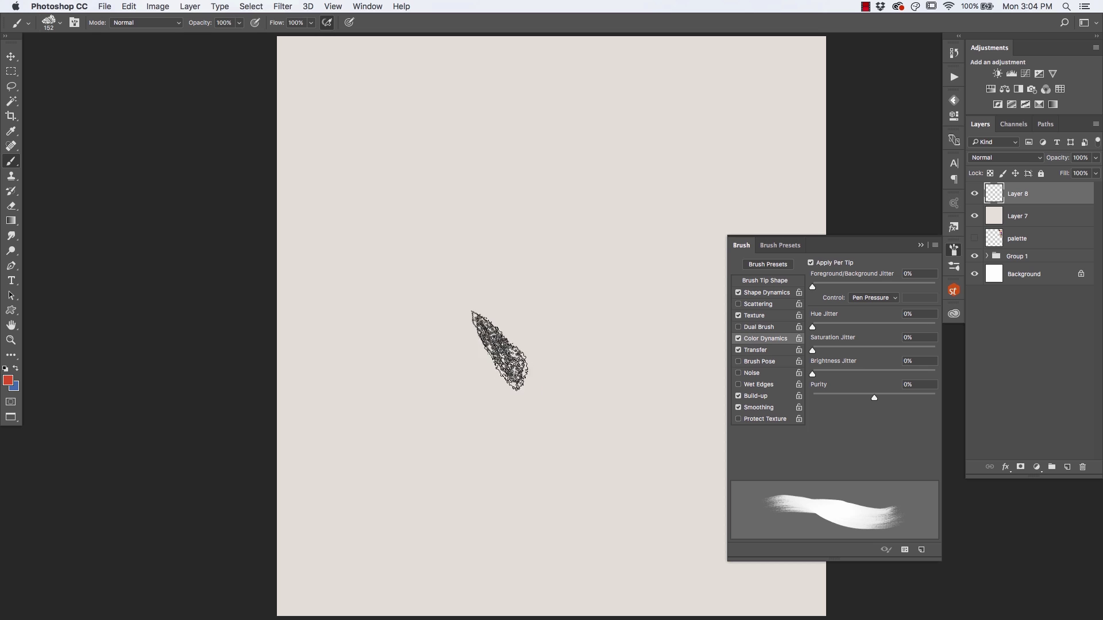
Paint and repaint a long diagonal test stroke, mixing red and blue into mauve-purple
{"action": "mouse_move", "coordinate": [697, 170]}
{"action": "left_mouse_down"}
{"action": "mouse_move", "coordinate": [419, 423]}
{"action": "mouse_move", "coordinate": [425, 462]}
{"action": "mouse_move", "coordinate": [409, 442]}
{"action": "mouse_move", "coordinate": [467, 369]}
{"action": "mouse_move", "coordinate": [598, 253]}
{"action": "mouse_move", "coordinate": [686, 115]}
{"action": "left_mouse_up"}
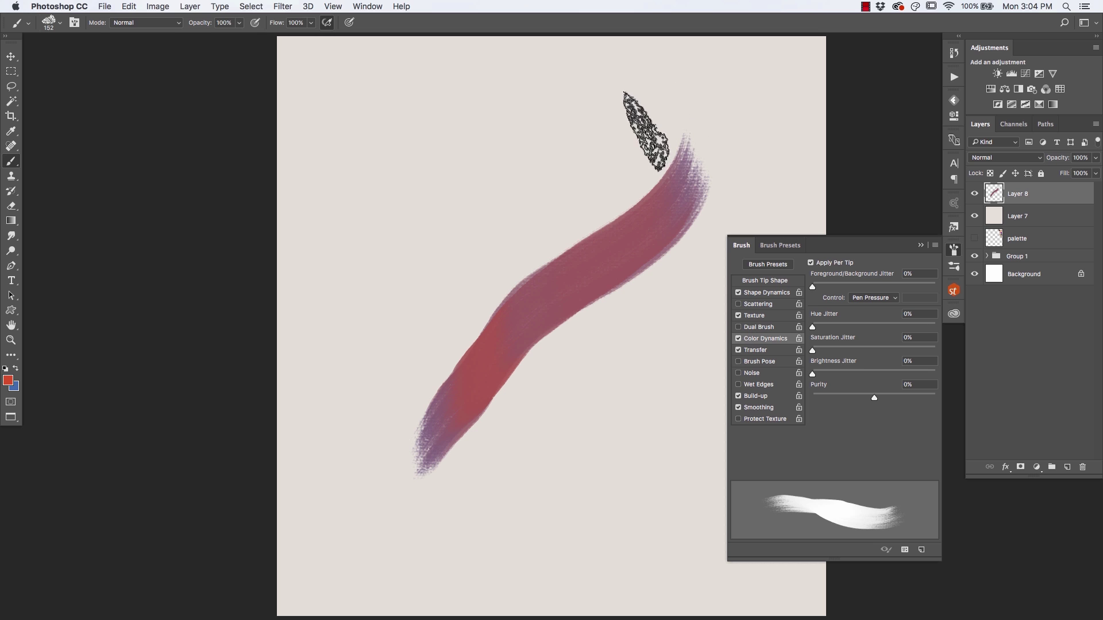
{"action": "mouse_move", "coordinate": [677, 195]}
{"action": "left_mouse_down"}
{"action": "mouse_move", "coordinate": [448, 382]}
{"action": "mouse_move", "coordinate": [376, 460]}
{"action": "mouse_move", "coordinate": [559, 279]}
{"action": "mouse_move", "coordinate": [692, 103]}
{"action": "mouse_move", "coordinate": [697, 148]}
{"action": "mouse_move", "coordinate": [380, 475]}
{"action": "left_mouse_up"}
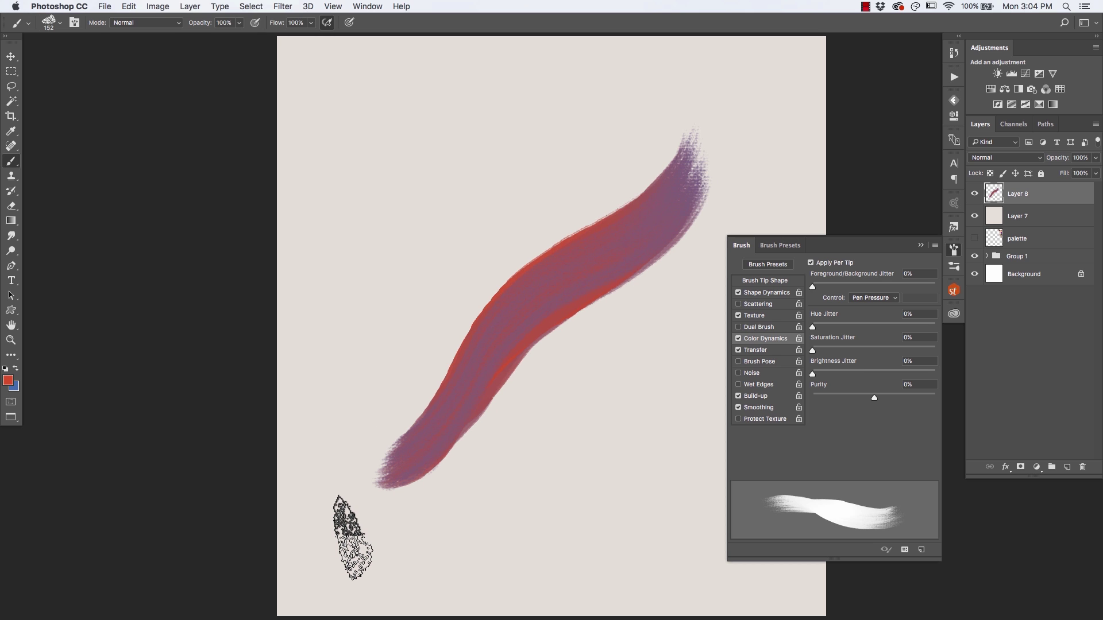
{"action": "mouse_move", "coordinate": [438, 438]}
{"action": "left_mouse_down"}
{"action": "mouse_move", "coordinate": [610, 187]}
{"action": "mouse_move", "coordinate": [404, 432]}
{"action": "left_mouse_up"}
{"action": "mouse_move", "coordinate": [684, 111]}
{"action": "left_mouse_down"}
{"action": "mouse_move", "coordinate": [455, 364]}
{"action": "mouse_move", "coordinate": [653, 197]}
{"action": "mouse_move", "coordinate": [433, 414]}
{"action": "mouse_move", "coordinate": [592, 210]}
{"action": "mouse_move", "coordinate": [452, 388]}
{"action": "mouse_move", "coordinate": [518, 313]}
{"action": "mouse_move", "coordinate": [597, 256]}
{"action": "mouse_move", "coordinate": [381, 448]}
{"action": "mouse_move", "coordinate": [512, 308]}
{"action": "mouse_move", "coordinate": [504, 369]}
{"action": "mouse_move", "coordinate": [646, 199]}
{"action": "mouse_move", "coordinate": [489, 374]}
{"action": "left_mouse_up"}
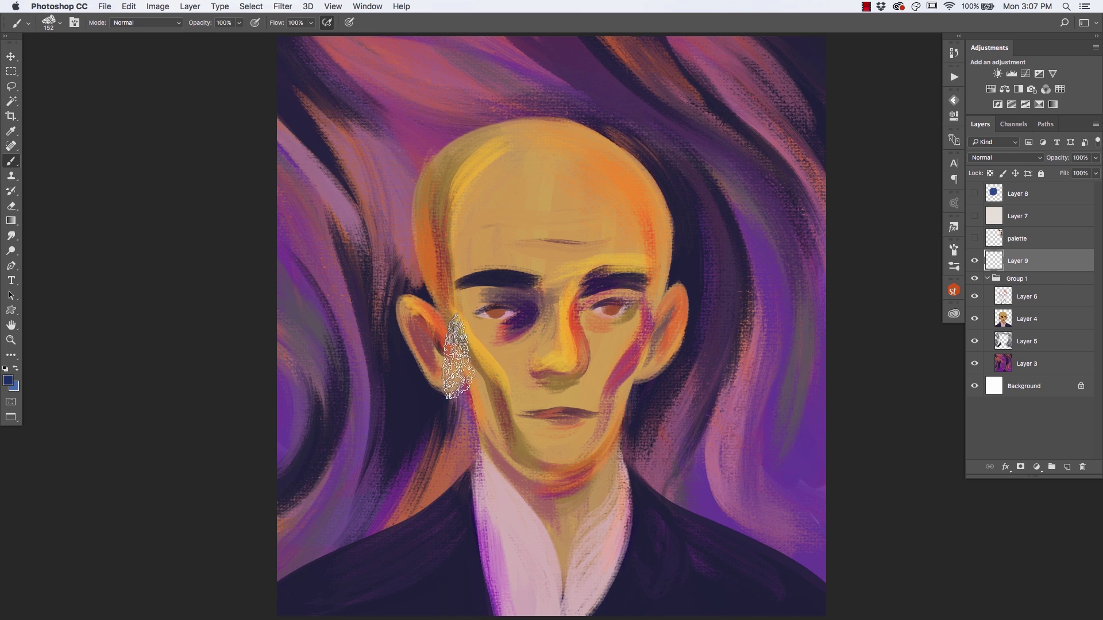
Collapse Group 1 and merge it into a single layer
{"action": "left_click", "coordinate": [988, 278]}
{"action": "left_click", "coordinate": [997, 279]}
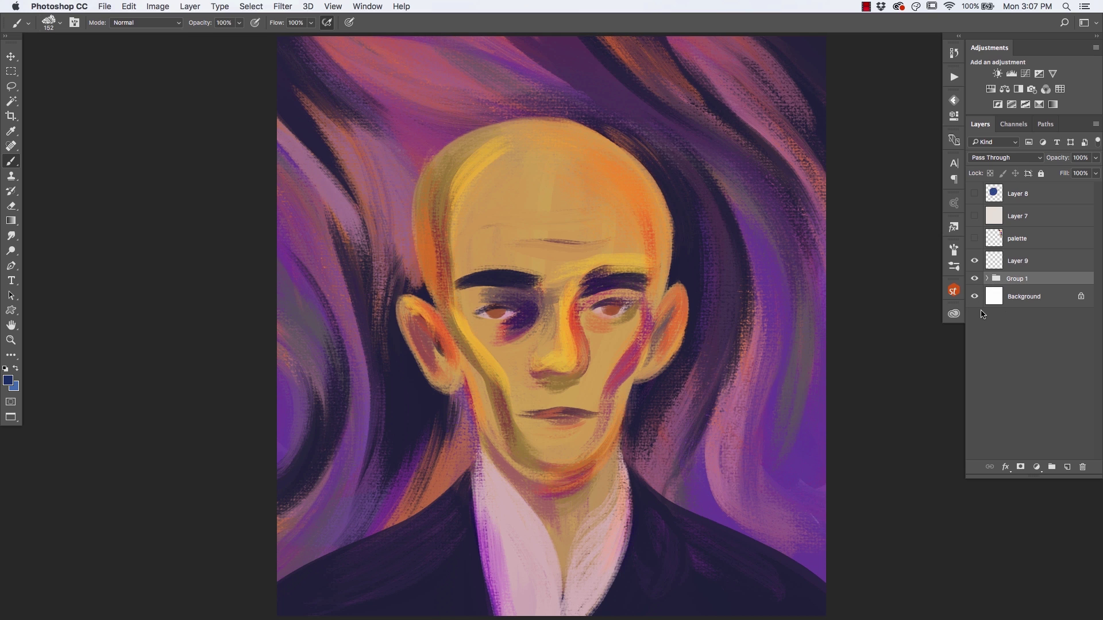
{"action": "key", "text": "super+e"}
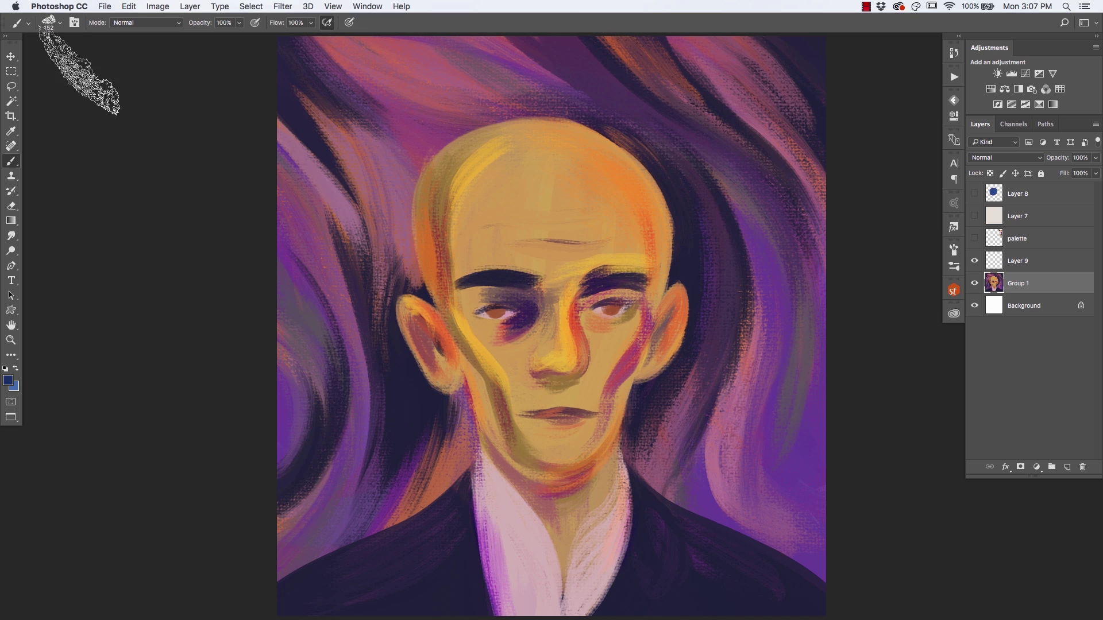
Select the MUNCH - Filbert Dry Mixer brush preset
{"action": "left_click", "coordinate": [27, 24]}
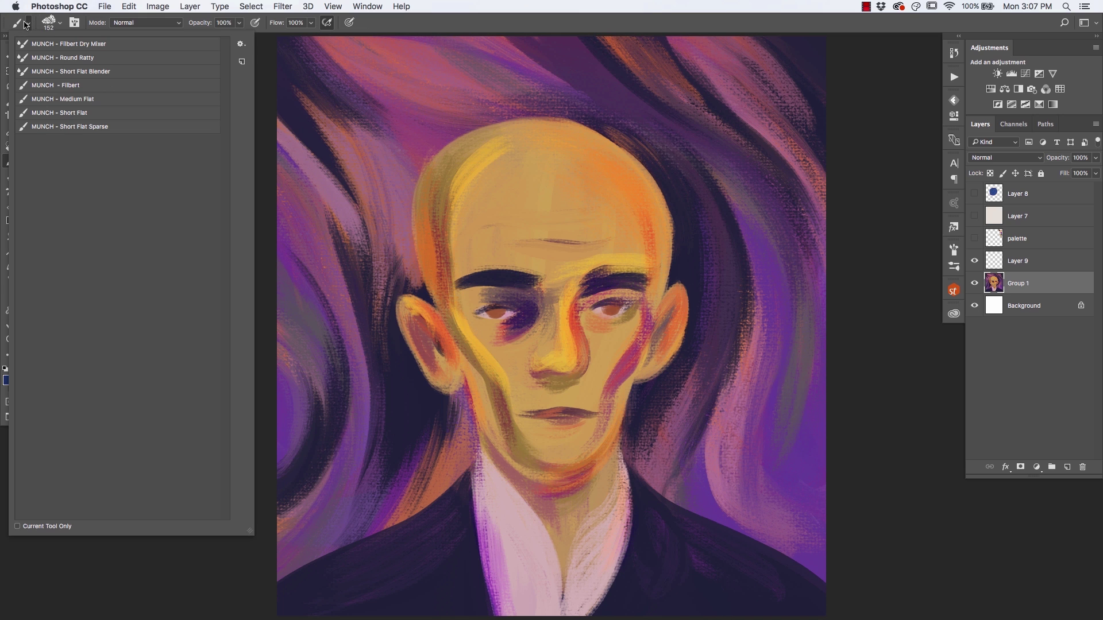
{"action": "left_click", "coordinate": [60, 46]}
{"action": "left_click", "coordinate": [320, 303]}
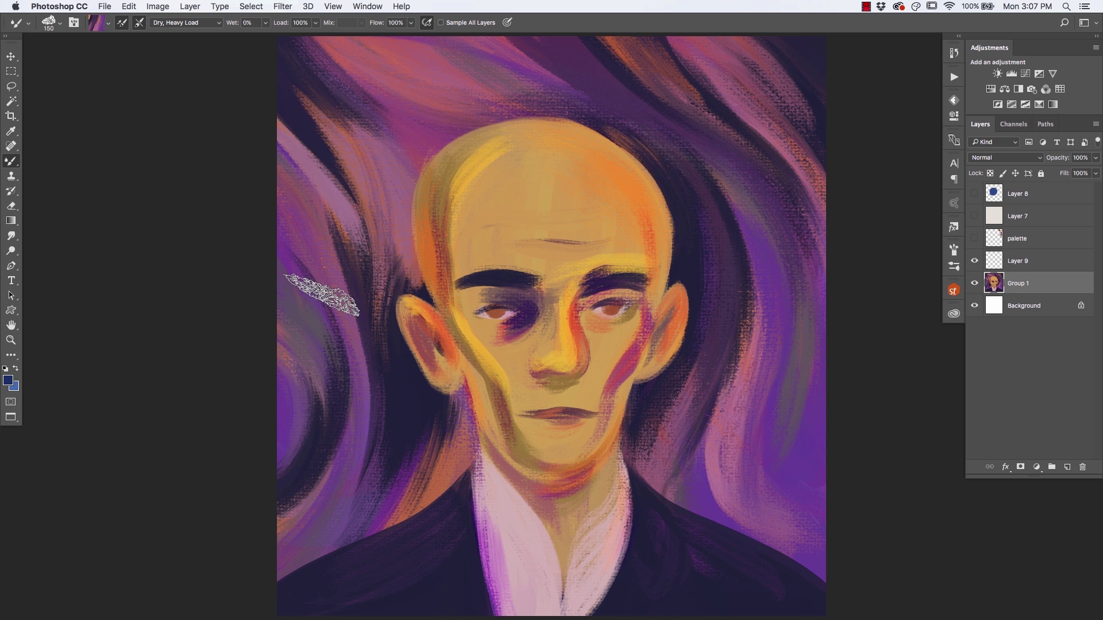
Paint pink, purple and mauve strokes along the upper-right background swirls
{"action": "left_click_drag", "start_coordinate": [783, 233], "coordinate": [603, 24]}
{"action": "key", "text": "super+z"}
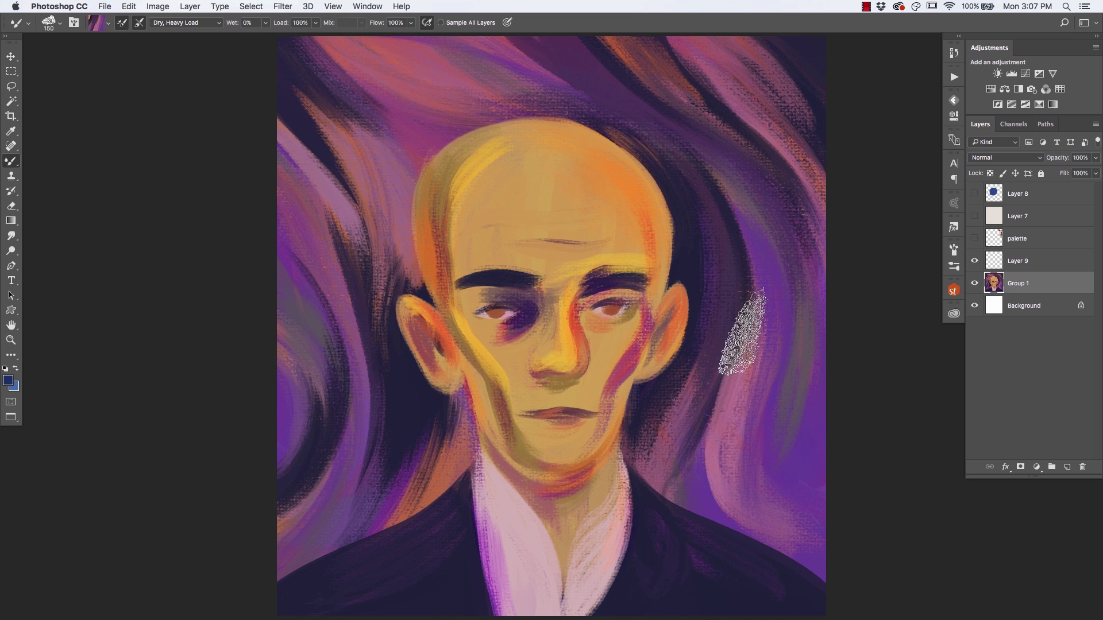
{"action": "left_click_drag", "start_coordinate": [739, 313], "coordinate": [610, 32]}
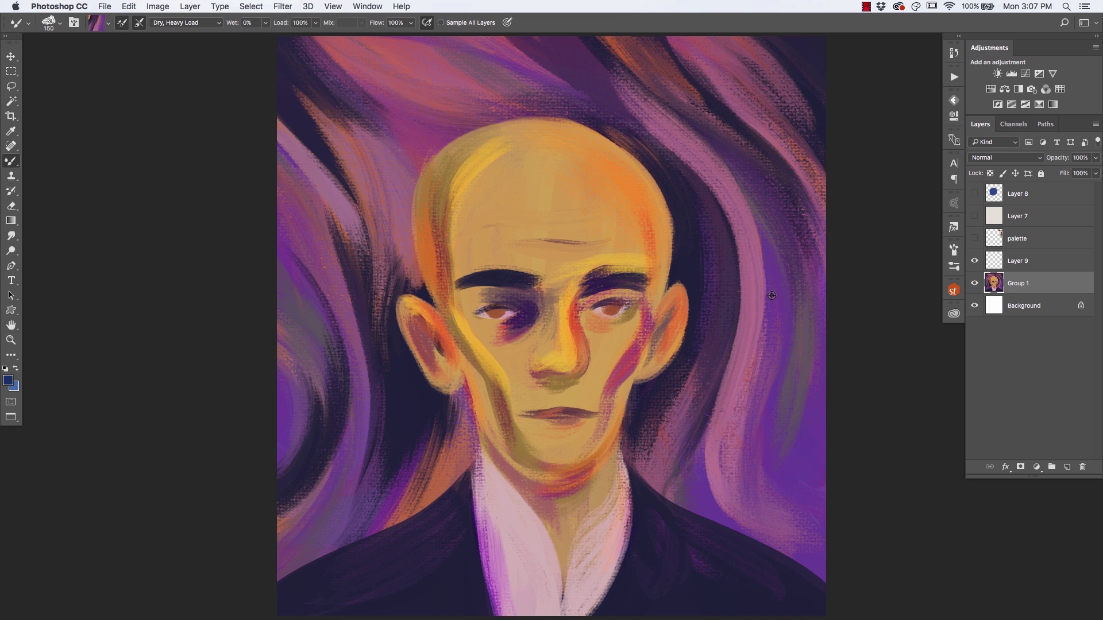
{"action": "mouse_move", "coordinate": [771, 316]}
{"action": "left_mouse_down"}
{"action": "mouse_move", "coordinate": [702, 136]}
{"action": "mouse_move", "coordinate": [583, 37]}
{"action": "mouse_move", "coordinate": [592, 28]}
{"action": "left_mouse_up"}
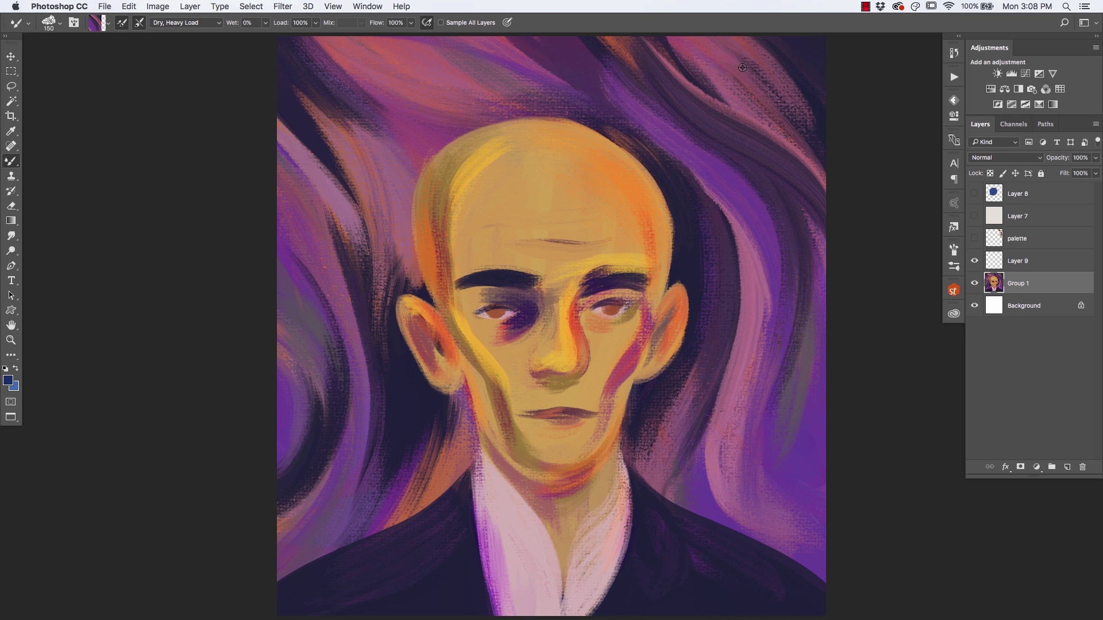
{"action": "left_click_drag", "start_coordinate": [835, 184], "coordinate": [635, 50]}
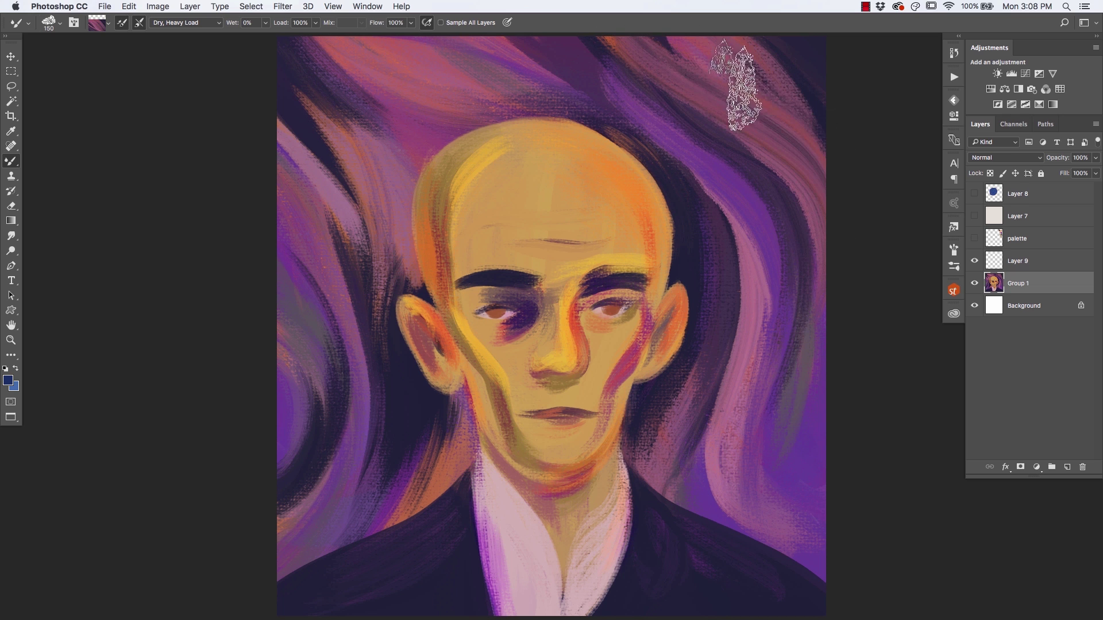
Sample purple and orange-purple from the painting and layer them over the right-side swirls
{"action": "left_click", "coordinate": [773, 279], "text": "alt"}
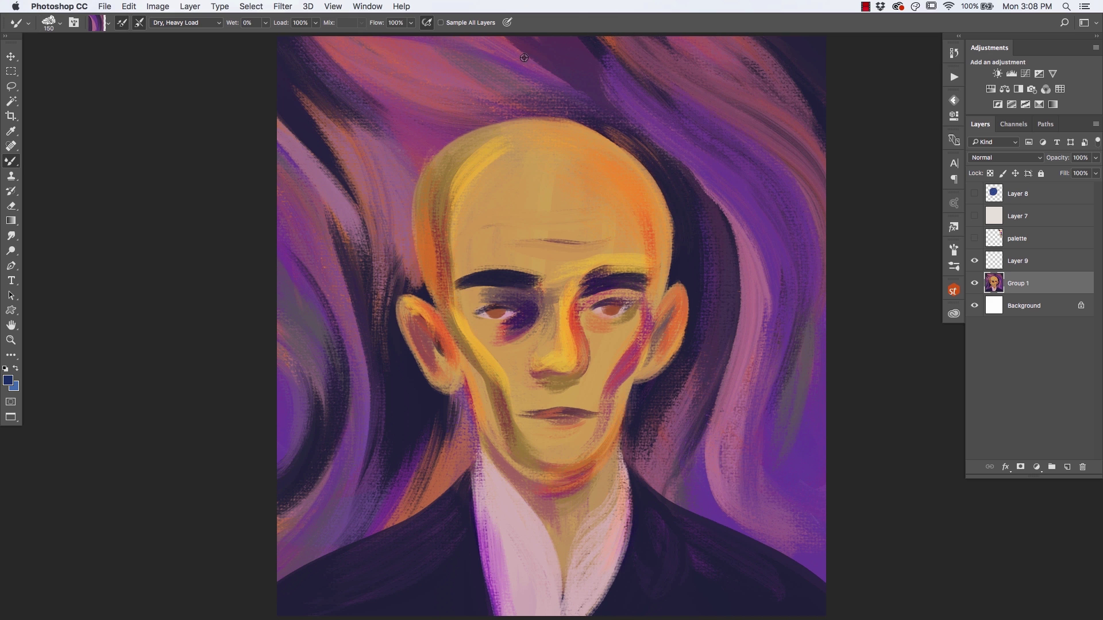
{"action": "mouse_move", "coordinate": [524, 58]}
{"action": "left_mouse_down"}
{"action": "mouse_move", "coordinate": [525, 44]}
{"action": "mouse_move", "coordinate": [699, 172]}
{"action": "left_mouse_up"}
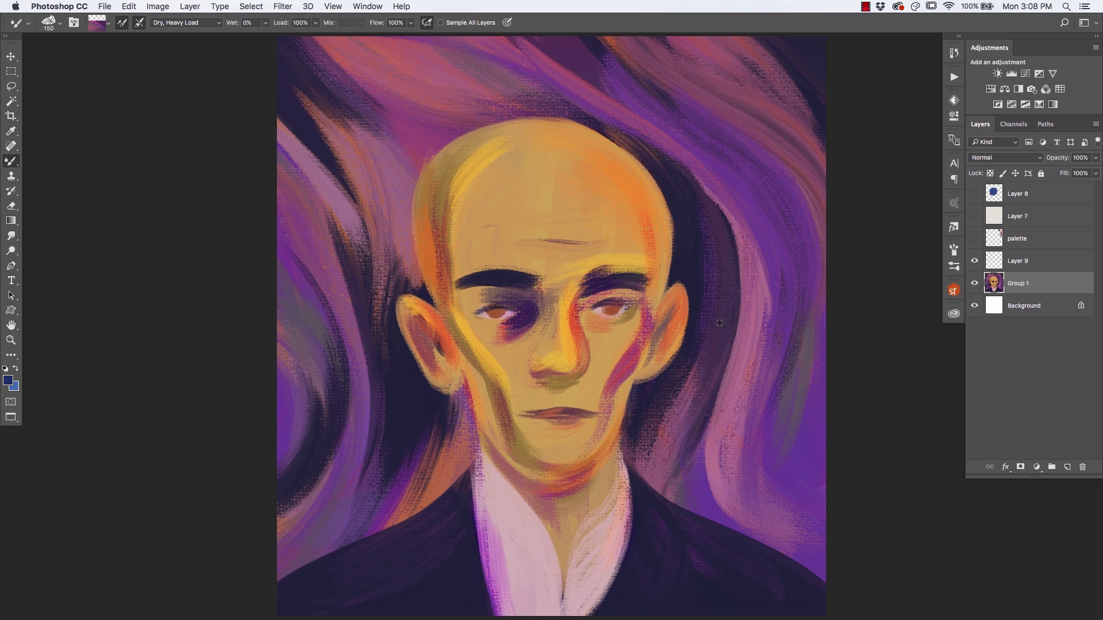
{"action": "left_click", "coordinate": [715, 347], "text": "alt"}
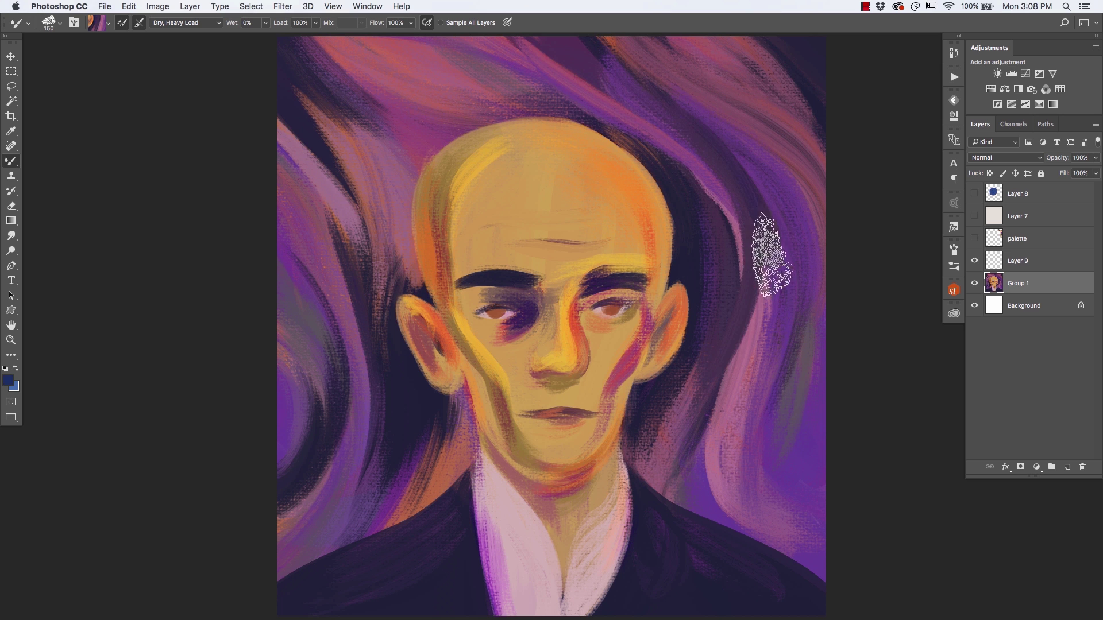
{"action": "mouse_move", "coordinate": [770, 270]}
{"action": "left_mouse_down"}
{"action": "mouse_move", "coordinate": [697, 455]}
{"action": "mouse_move", "coordinate": [751, 123]}
{"action": "mouse_move", "coordinate": [718, 369]}
{"action": "mouse_move", "coordinate": [747, 449]}
{"action": "mouse_move", "coordinate": [714, 456]}
{"action": "mouse_move", "coordinate": [783, 222]}
{"action": "mouse_move", "coordinate": [766, 278]}
{"action": "mouse_move", "coordinate": [669, 103]}
{"action": "mouse_move", "coordinate": [718, 132]}
{"action": "mouse_move", "coordinate": [645, 93]}
{"action": "left_mouse_up"}
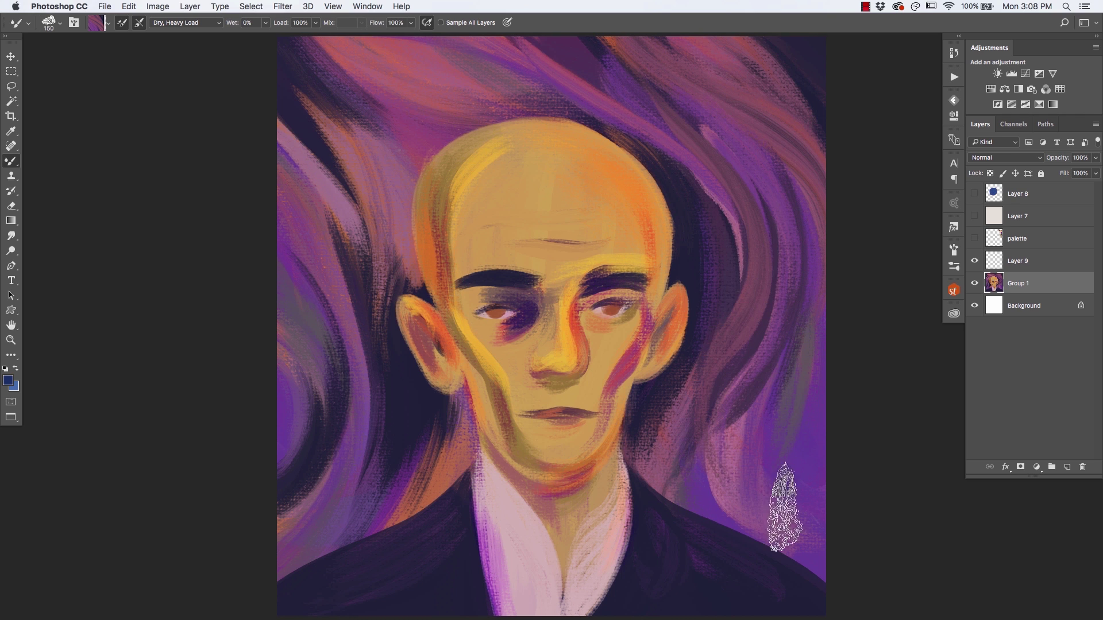
Paint and mute violet strands through the right hair and above the head
{"action": "mouse_move", "coordinate": [732, 406]}
{"action": "left_mouse_down"}
{"action": "mouse_move", "coordinate": [722, 160]}
{"action": "mouse_move", "coordinate": [751, 167]}
{"action": "left_mouse_up"}
{"action": "left_click_drag", "start_coordinate": [626, 95], "coordinate": [541, 20]}
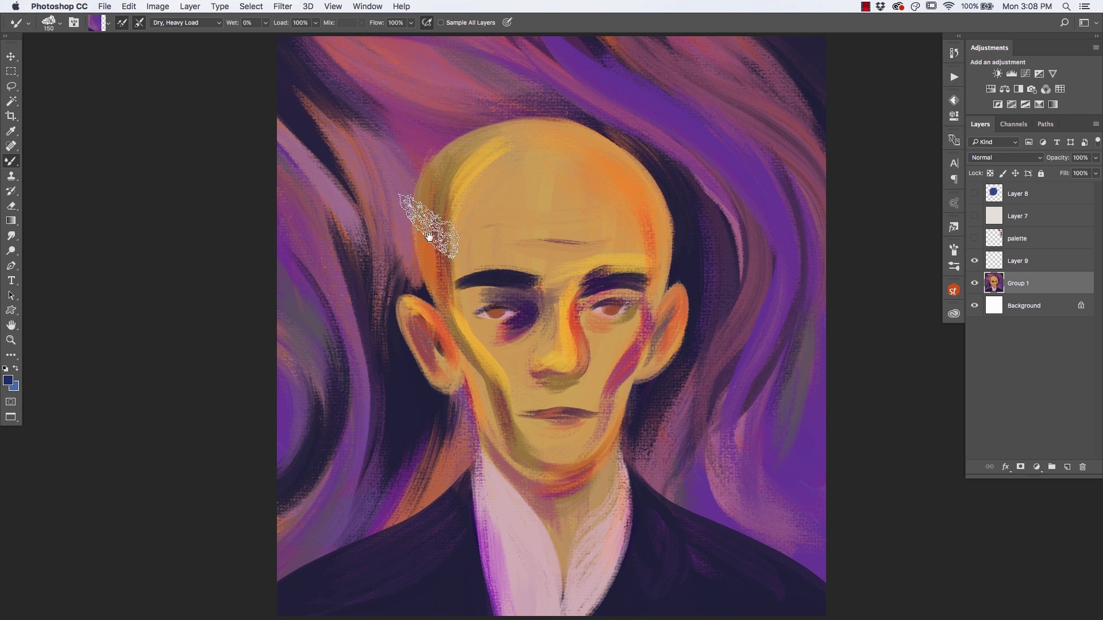
{"action": "mouse_move", "coordinate": [429, 247]}
{"action": "left_mouse_down"}
{"action": "mouse_move", "coordinate": [428, 300]}
{"action": "mouse_move", "coordinate": [421, 268]}
{"action": "left_mouse_up"}
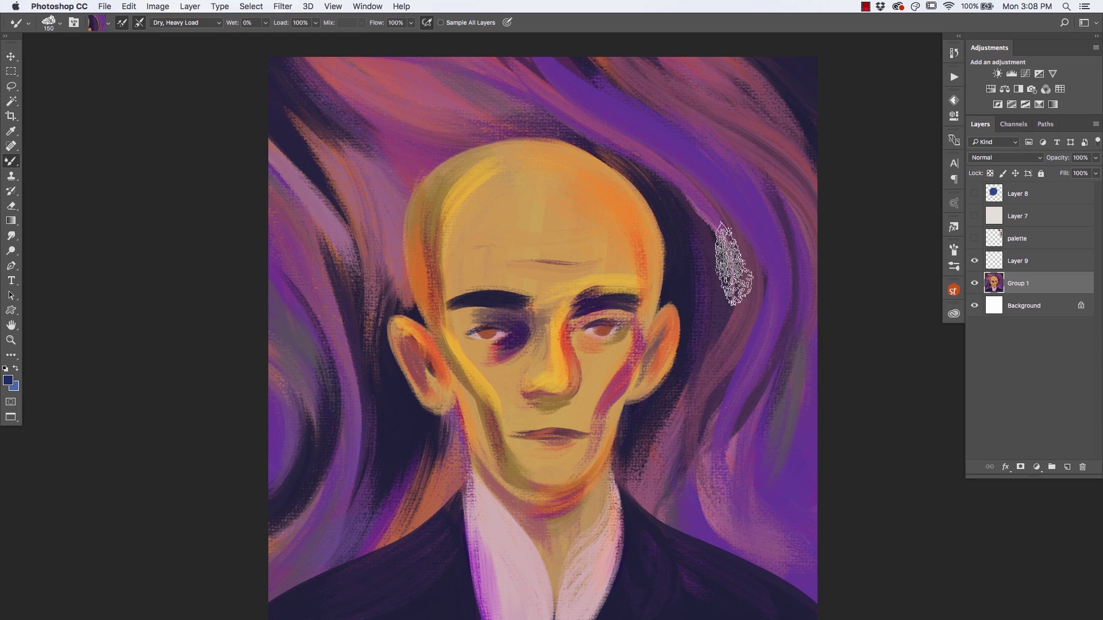
{"action": "mouse_move", "coordinate": [689, 172]}
{"action": "left_mouse_down"}
{"action": "mouse_move", "coordinate": [628, 136]}
{"action": "mouse_move", "coordinate": [529, 37]}
{"action": "left_mouse_up"}
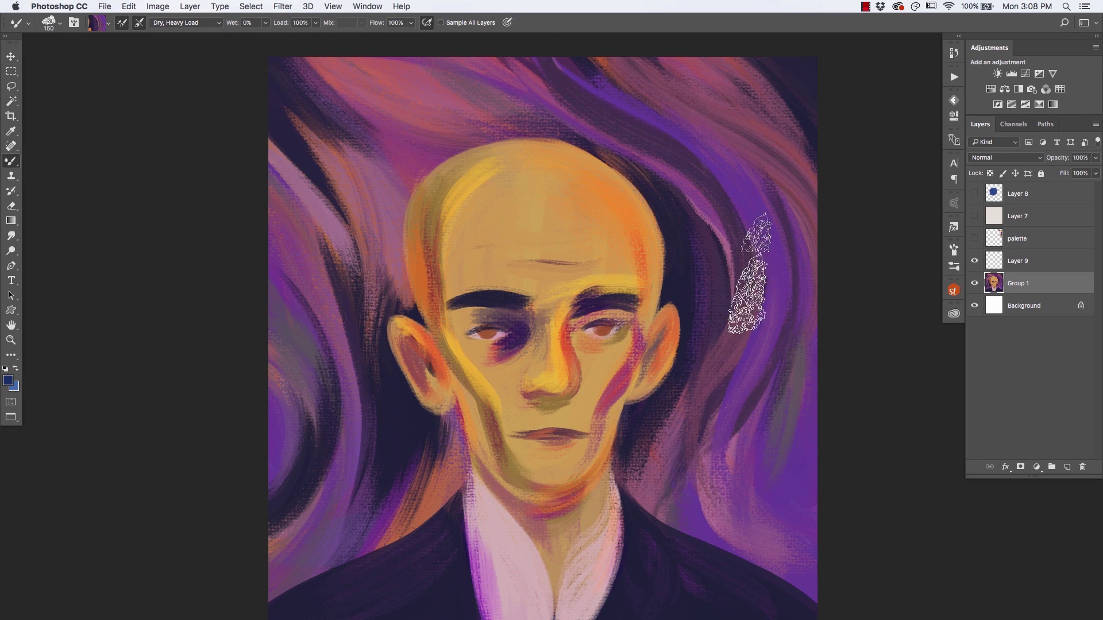
{"action": "left_click_drag", "start_coordinate": [728, 162], "coordinate": [721, 367]}
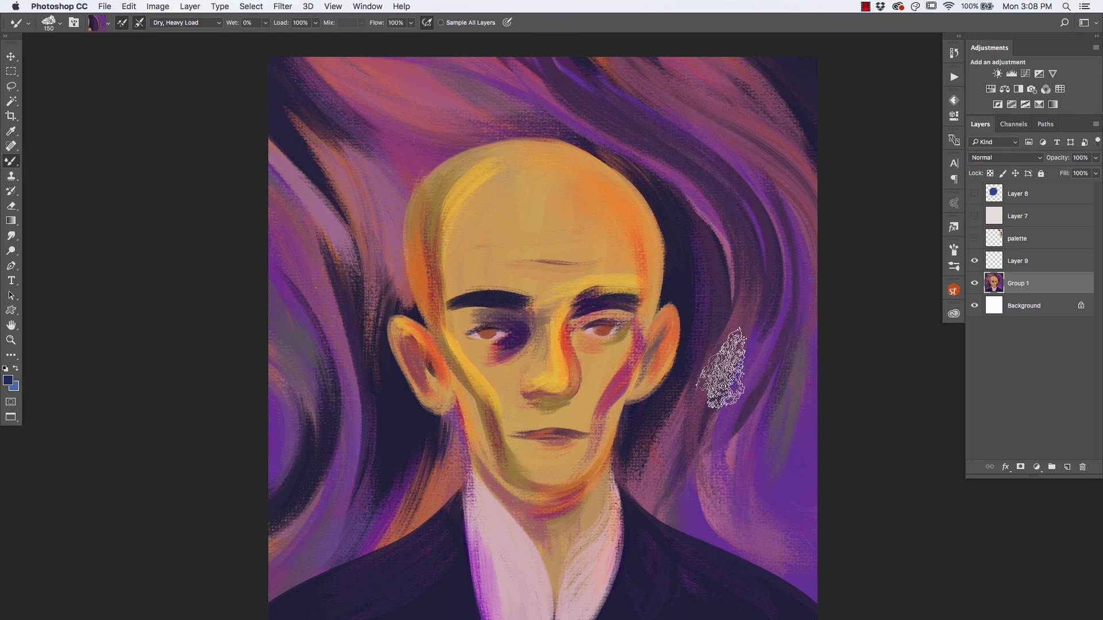
Resample colours and paint dark brown strands down the left hair toward the ear
{"action": "left_click", "coordinate": [755, 368], "text": "alt"}
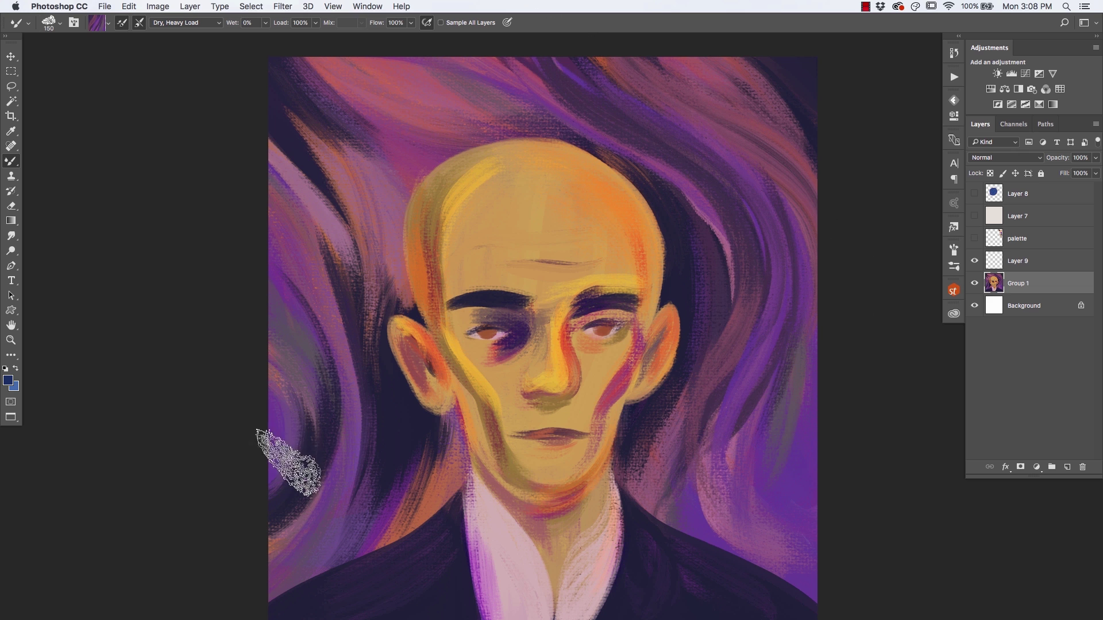
{"action": "left_click", "coordinate": [322, 424], "text": "alt"}
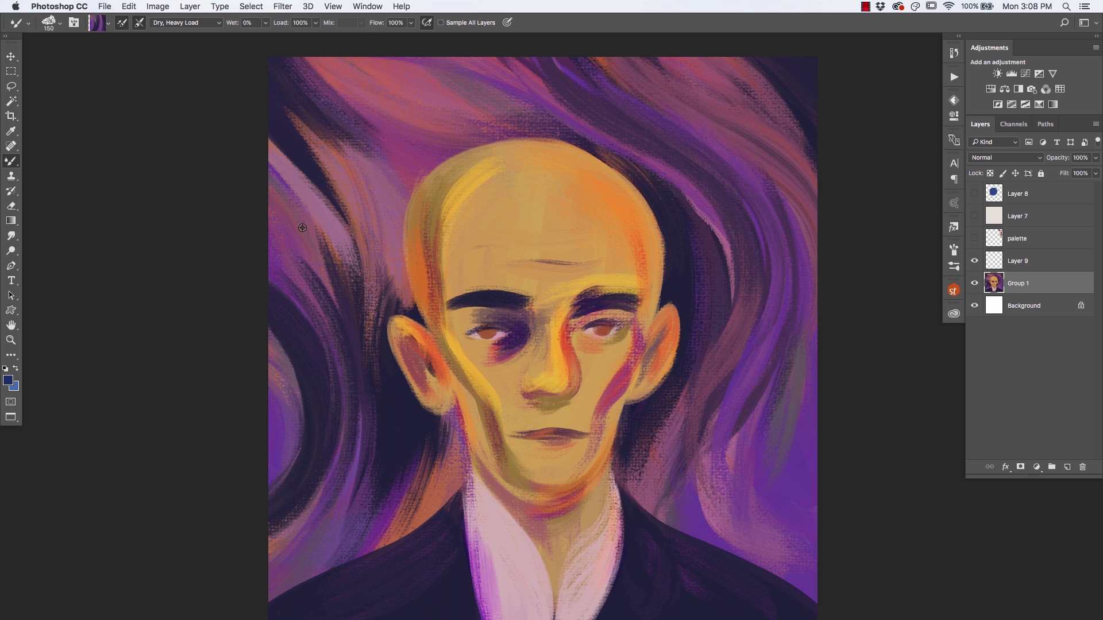
{"action": "left_click", "coordinate": [270, 224], "text": "alt"}
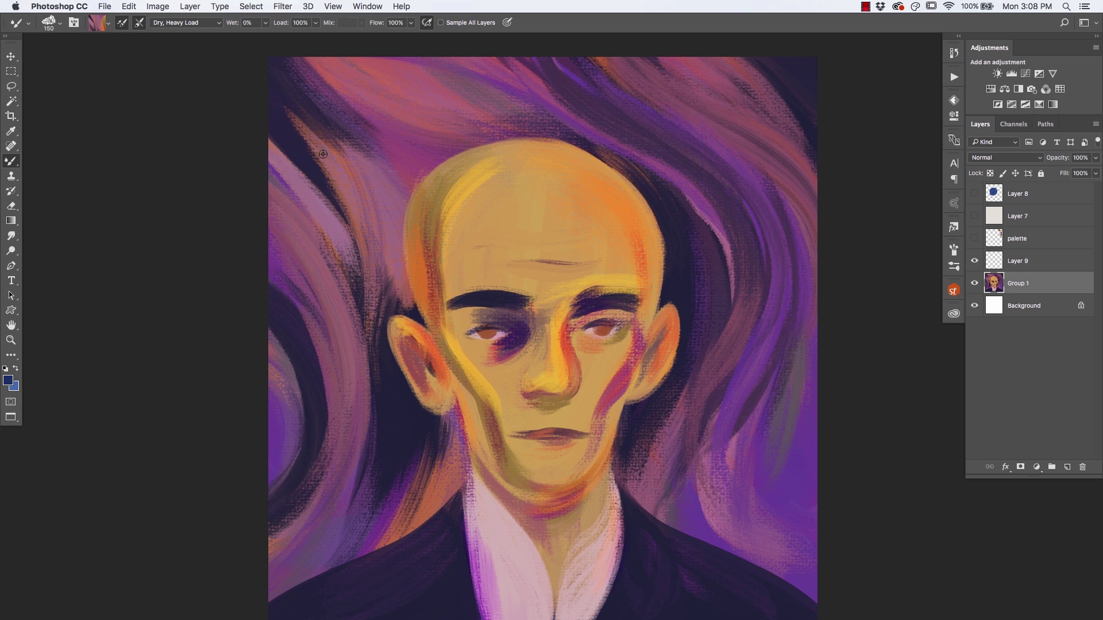
{"action": "mouse_move", "coordinate": [283, 74]}
{"action": "left_mouse_down"}
{"action": "mouse_move", "coordinate": [364, 259]}
{"action": "mouse_move", "coordinate": [367, 336]}
{"action": "left_mouse_up"}
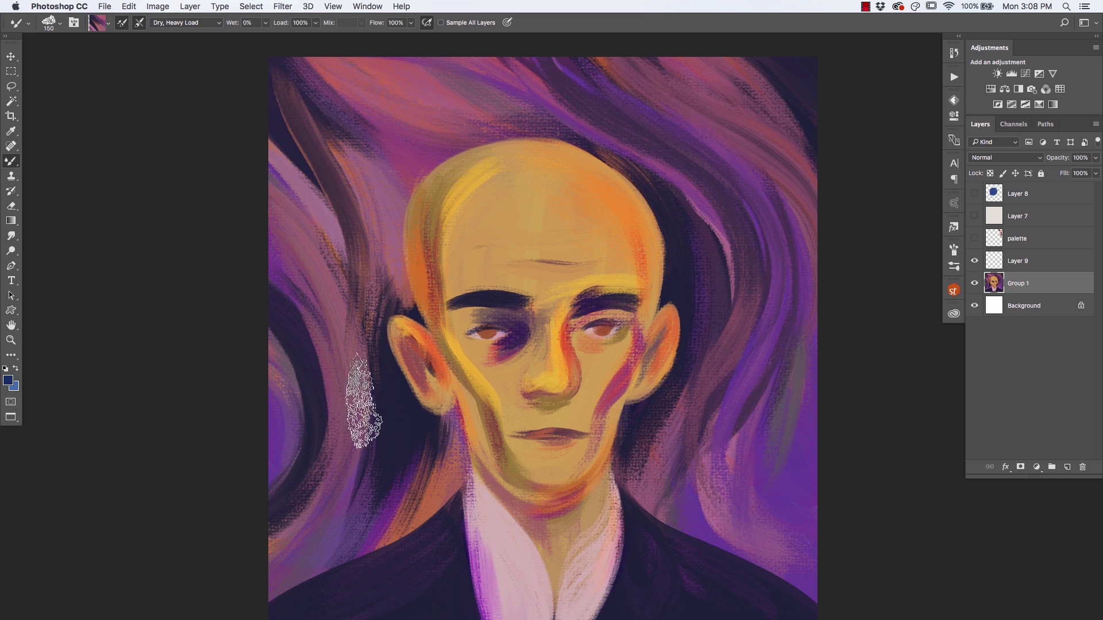
{"action": "mouse_move", "coordinate": [253, 81]}
{"action": "left_mouse_down"}
{"action": "mouse_move", "coordinate": [345, 290]}
{"action": "mouse_move", "coordinate": [368, 402]}
{"action": "left_mouse_up"}
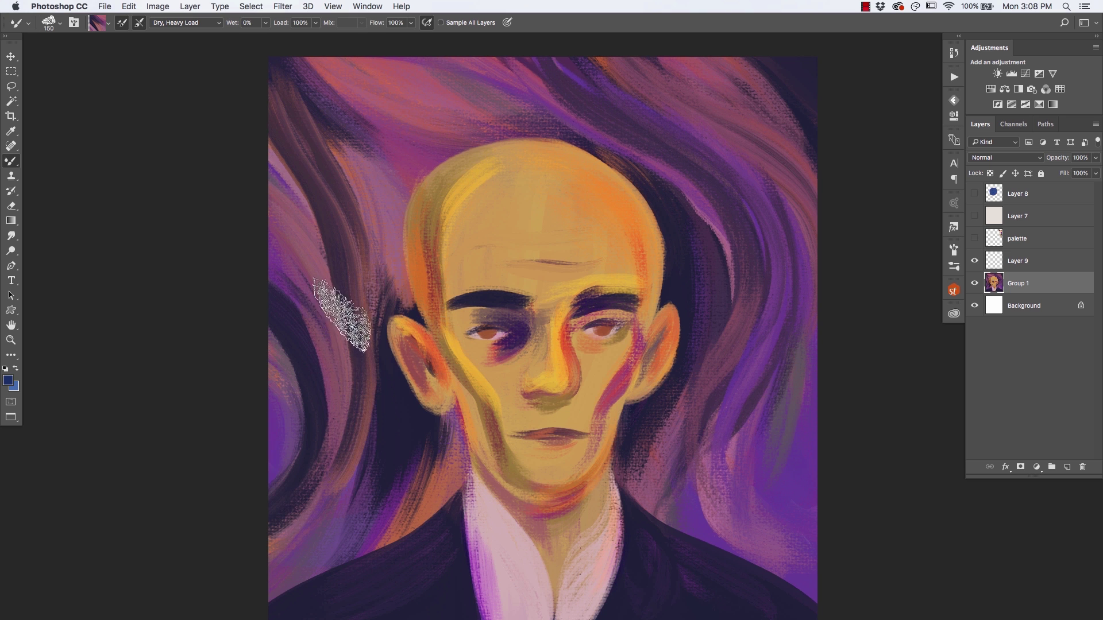
Paint orange strands beside the left ear and blend the left-edge hair strip
{"action": "mouse_move", "coordinate": [263, 546]}
{"action": "left_mouse_down"}
{"action": "mouse_move", "coordinate": [316, 345]}
{"action": "mouse_move", "coordinate": [287, 247]}
{"action": "left_mouse_up"}
{"action": "left_click_drag", "start_coordinate": [290, 492], "coordinate": [333, 328]}
{"action": "left_click_drag", "start_coordinate": [251, 520], "coordinate": [258, 259]}
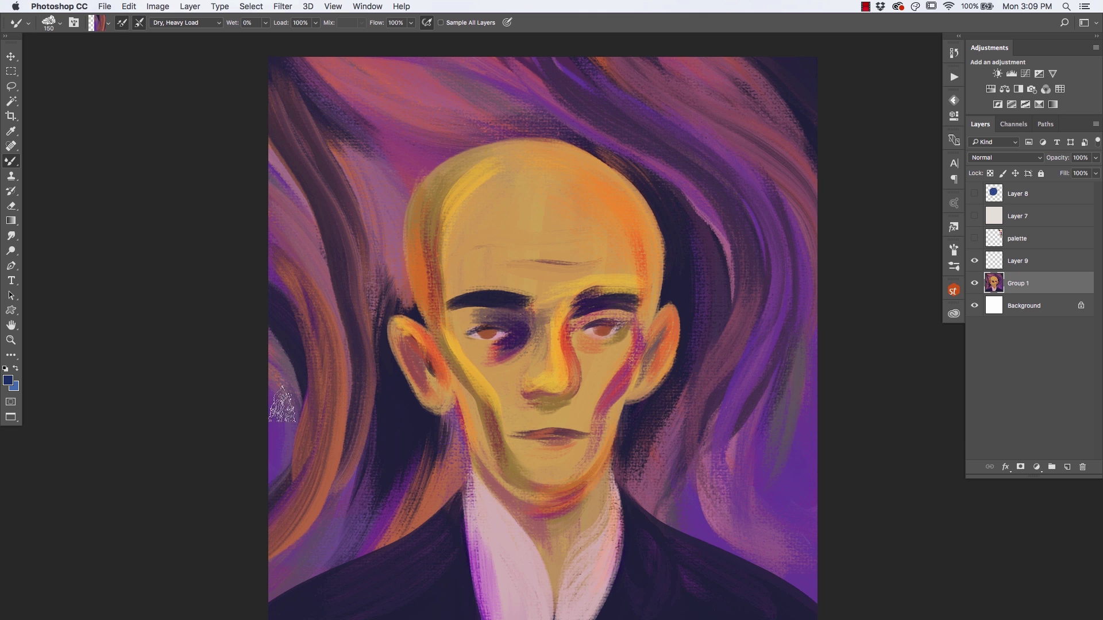
{"action": "left_click_drag", "start_coordinate": [270, 479], "coordinate": [271, 295]}
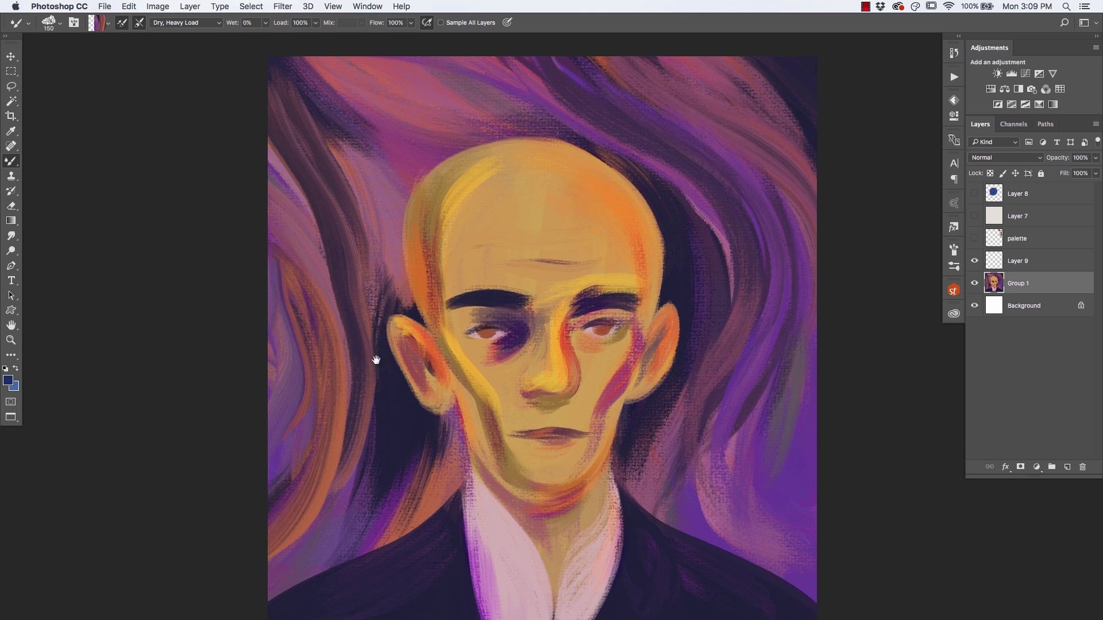
Shrink the brush to 90 px, paint orange across the upper forehead, and resample pink-orange
{"action": "scroll", "coordinate": [380, 356], "scroll_direction": "down", "scroll_amount": 3}
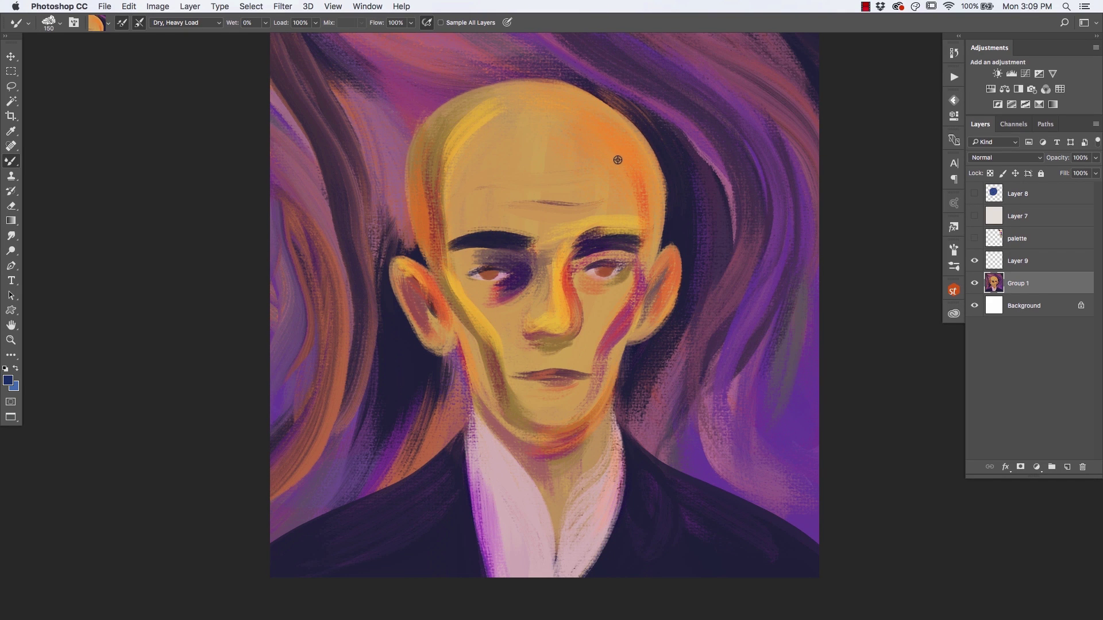
{"action": "key", "text": "bracketleft"}
{"action": "key", "text": "bracketleft"}
{"action": "key", "text": "bracketleft"}
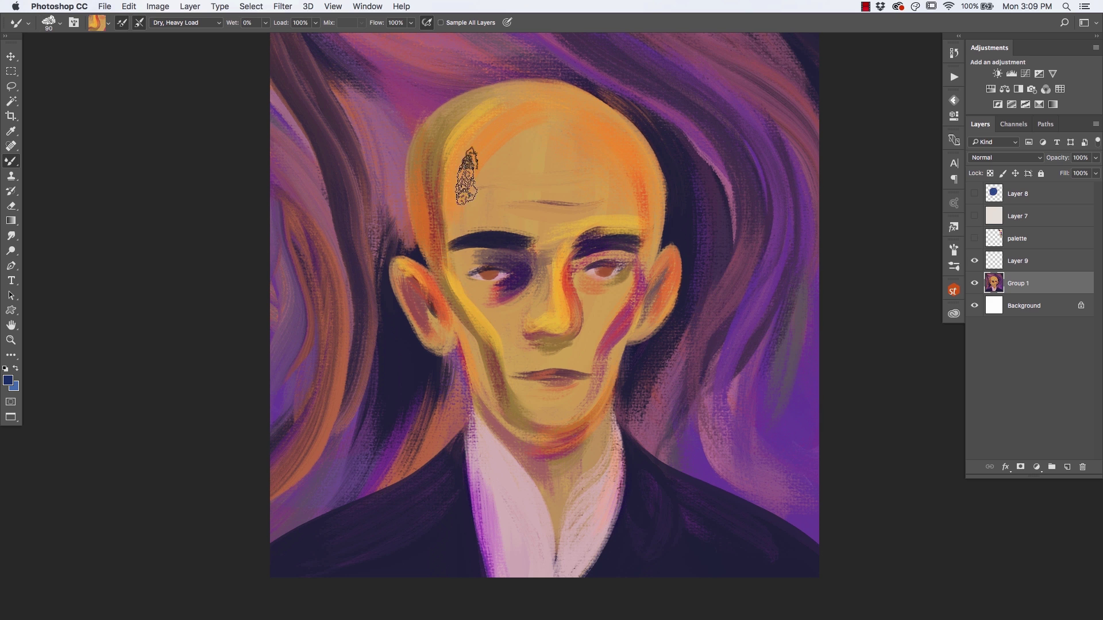
{"action": "mouse_move", "coordinate": [483, 149]}
{"action": "left_mouse_down"}
{"action": "mouse_move", "coordinate": [509, 110]}
{"action": "mouse_move", "coordinate": [462, 201]}
{"action": "left_mouse_up"}
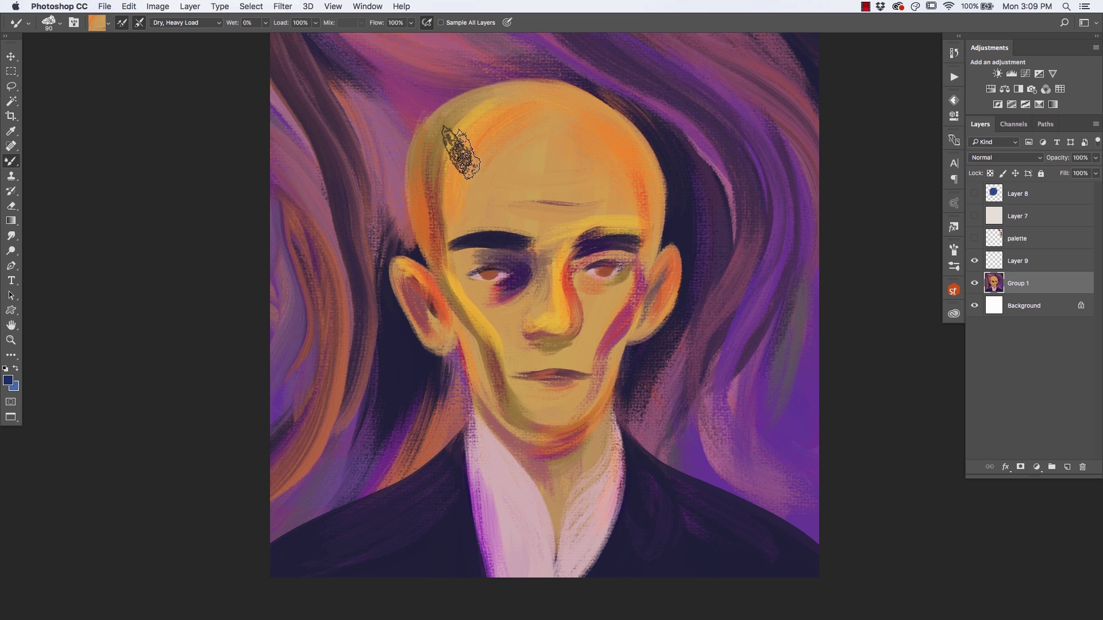
{"action": "left_click", "coordinate": [617, 305], "text": "alt"}
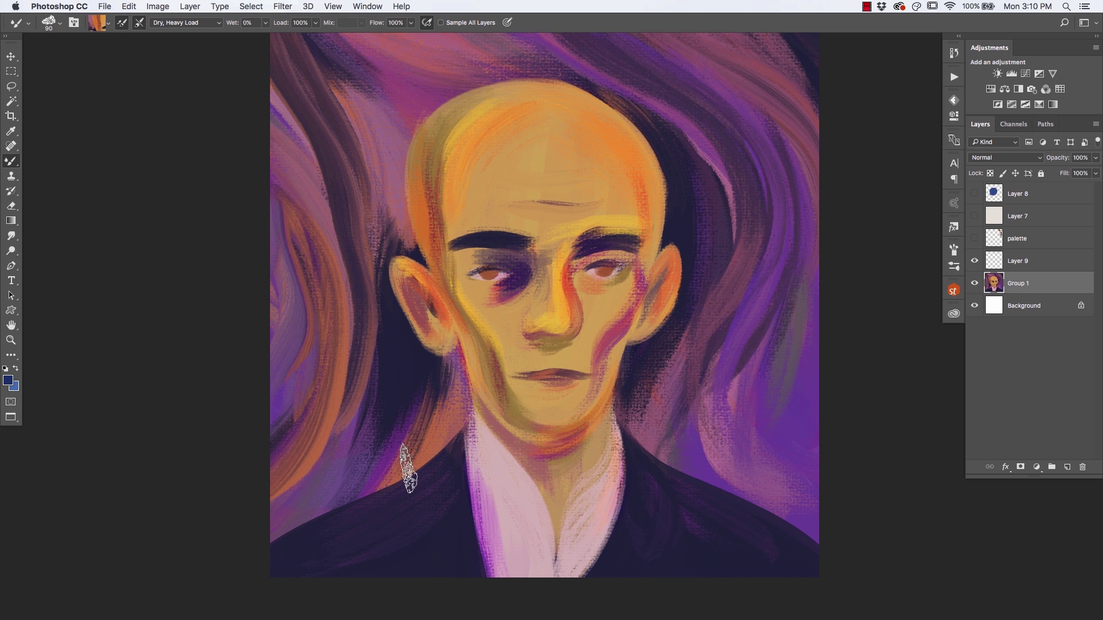
Pan and zoom the view around the portrait's hair strands
{"action": "left_click_drag", "start_coordinate": [587, 283], "coordinate": [553, 338]}
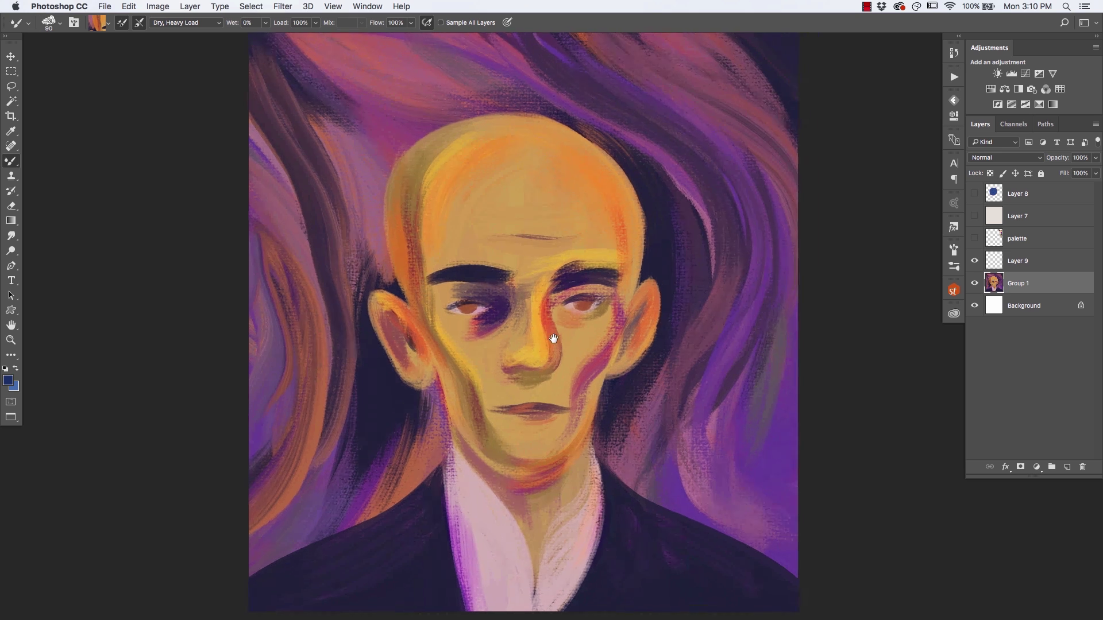
{"action": "scroll", "coordinate": [555, 328], "scroll_direction": "up", "scroll_amount": 3}
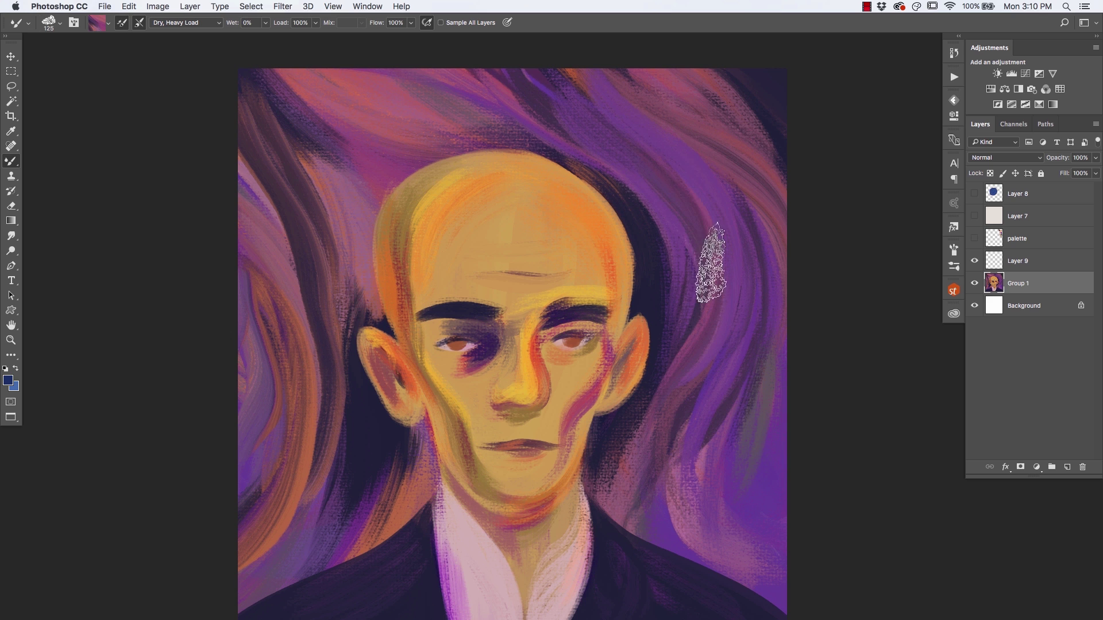
{"action": "left_click_drag", "start_coordinate": [214, 445], "coordinate": [303, 409]}
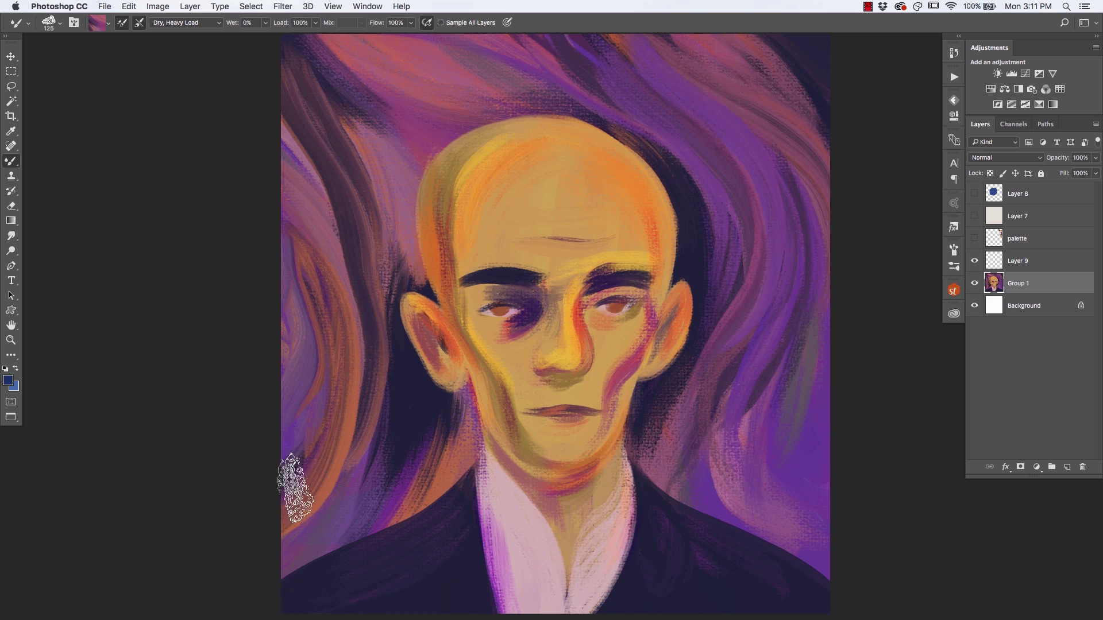
{"action": "scroll", "coordinate": [436, 270], "scroll_direction": "down", "scroll_amount": 1}
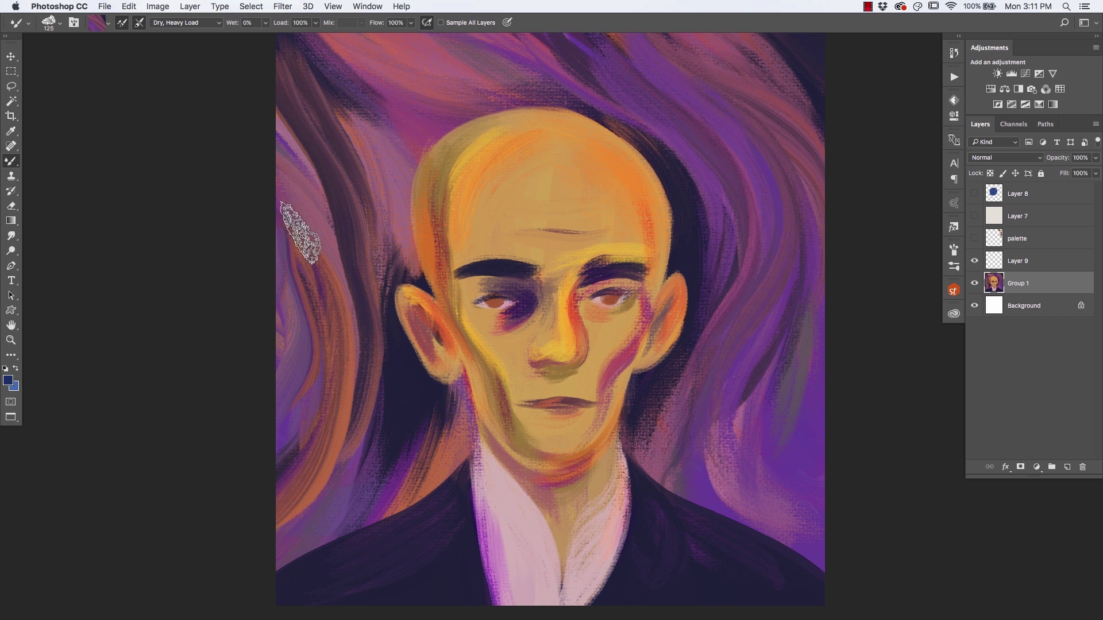
Switch the mixer brush to the MUNCH - Short Flat Blender tool preset
{"action": "left_click", "coordinate": [27, 24]}
{"action": "left_click", "coordinate": [43, 72]}
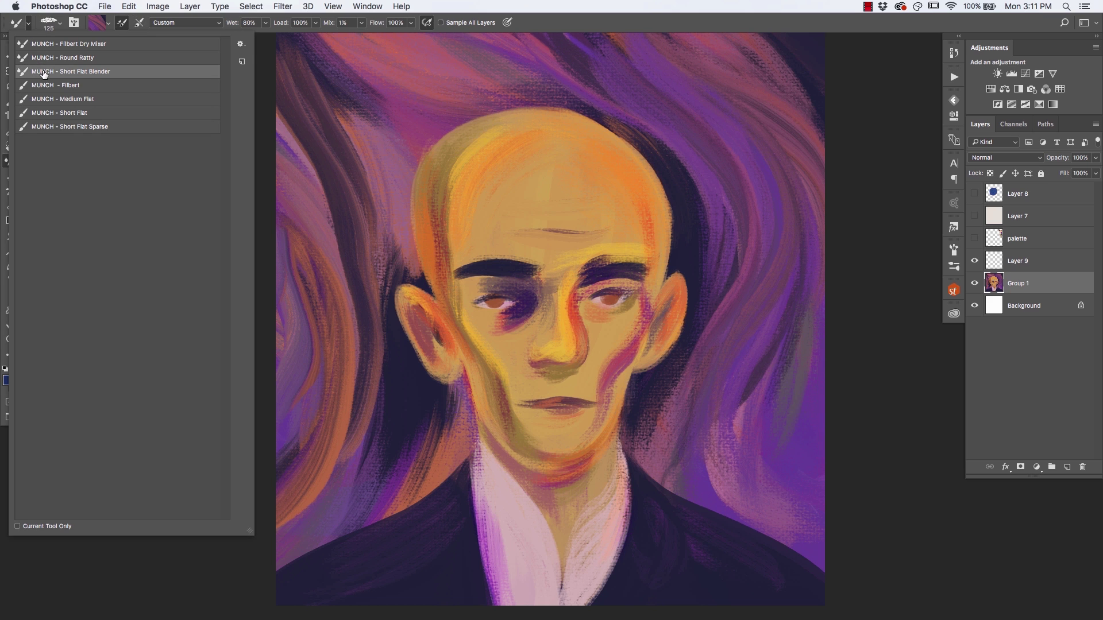
{"action": "left_click", "coordinate": [385, 305]}
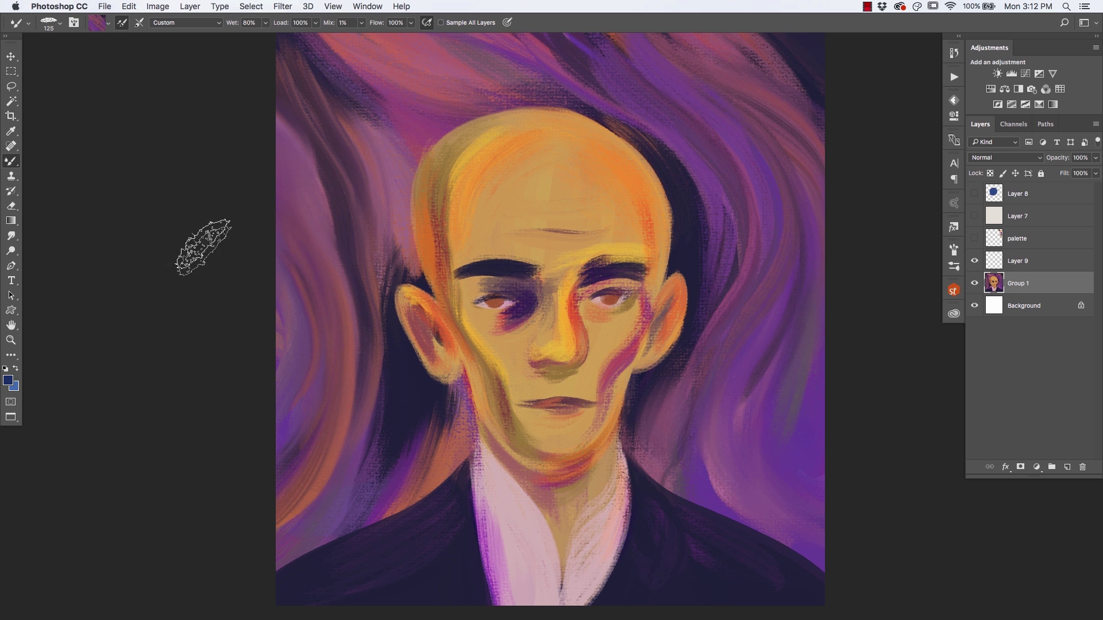
Return to the MUNCH - Filbert Dry Mixer preset and load it with a near-white sample from the canvas
{"action": "left_click", "coordinate": [27, 23]}
{"action": "left_click", "coordinate": [52, 45]}
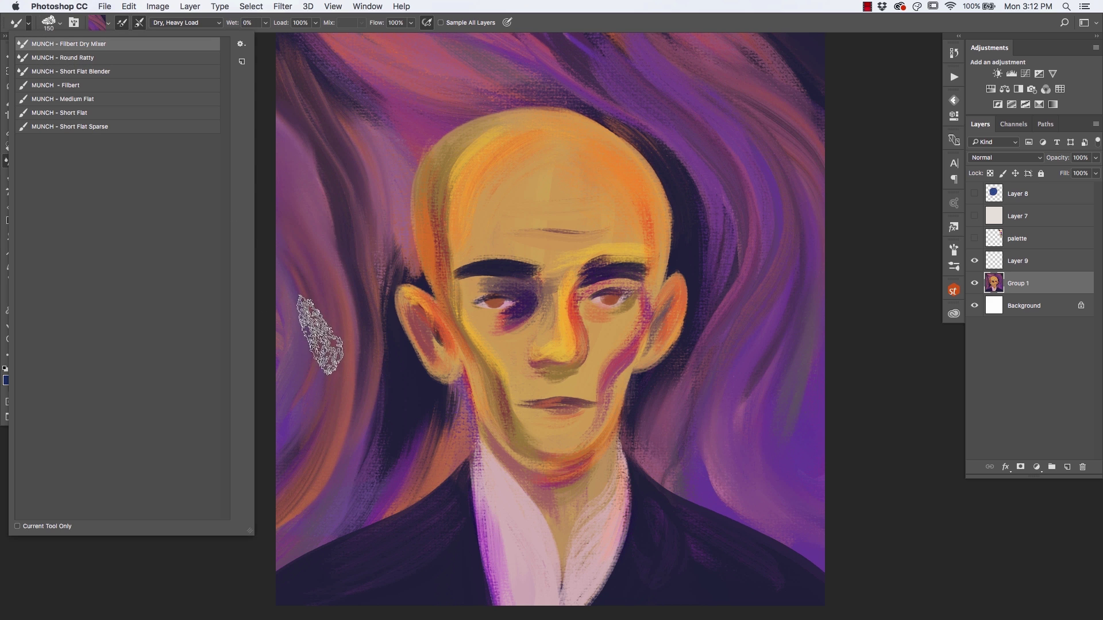
{"action": "left_click", "coordinate": [320, 335]}
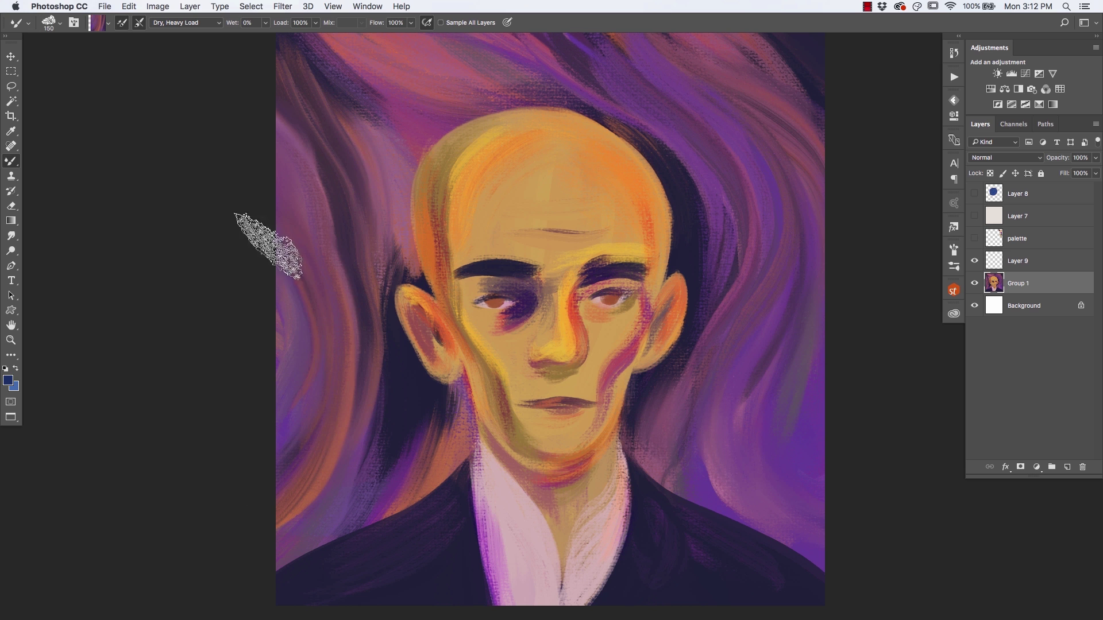
{"action": "left_click", "coordinate": [290, 125], "text": "alt"}
{"action": "left_click", "coordinate": [305, 374], "text": "alt"}
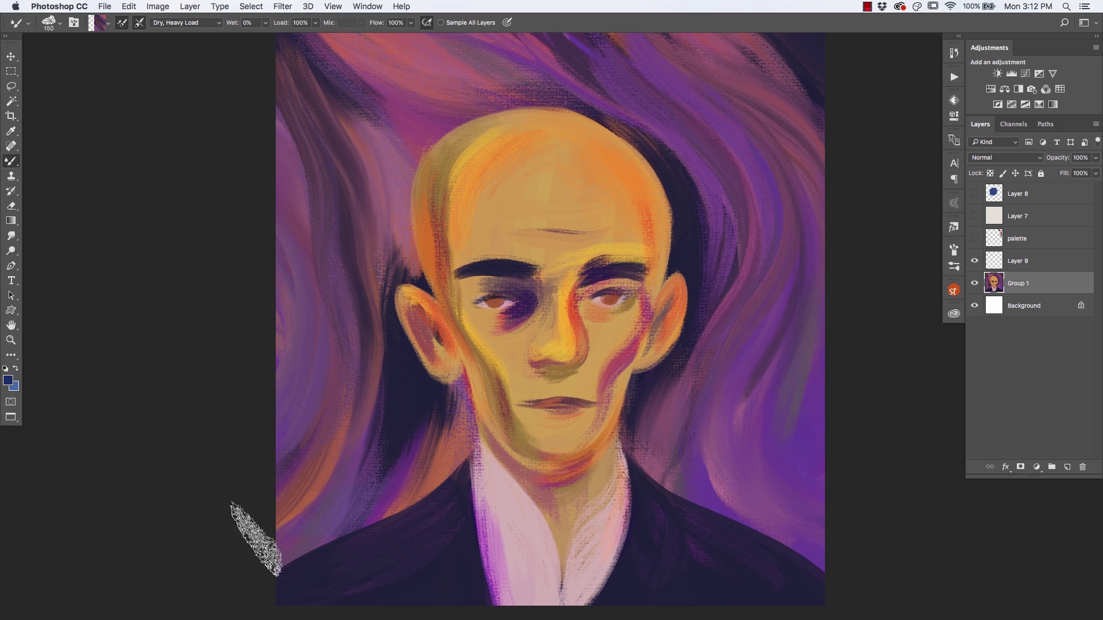
{"action": "scroll", "coordinate": [394, 461], "scroll_direction": "down", "scroll_amount": 1}
Pan the zoomed-out canvas so the whole portrait sits centred in the window
{"action": "mouse_move", "coordinate": [394, 460]}
{"action": "left_mouse_down"}
{"action": "mouse_move", "coordinate": [458, 409]}
{"action": "mouse_move", "coordinate": [440, 415]}
{"action": "left_mouse_up"}
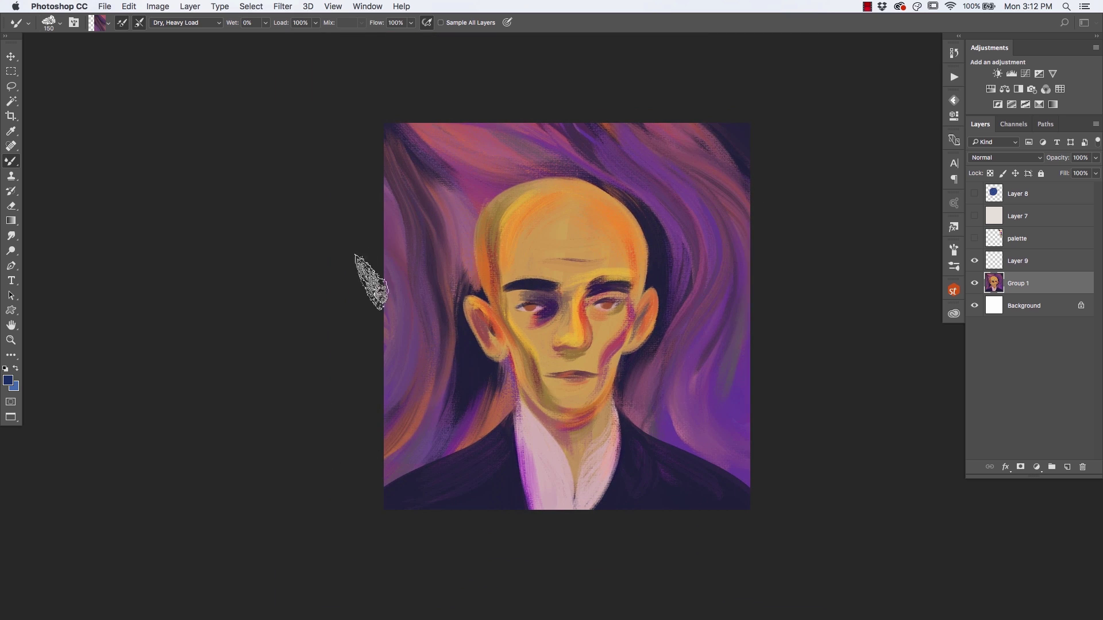